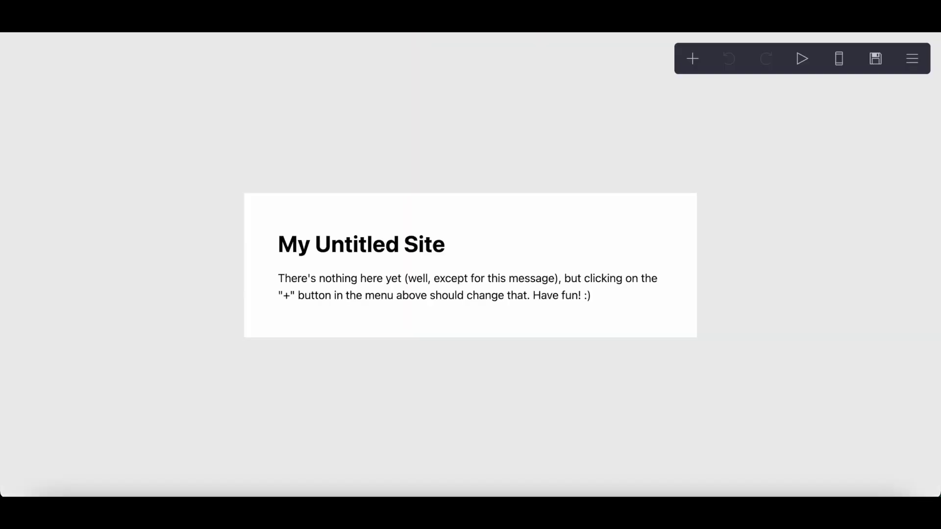
Select the 'My Untitled Site' placeholder title on the canvas for editing.
click(479, 235)
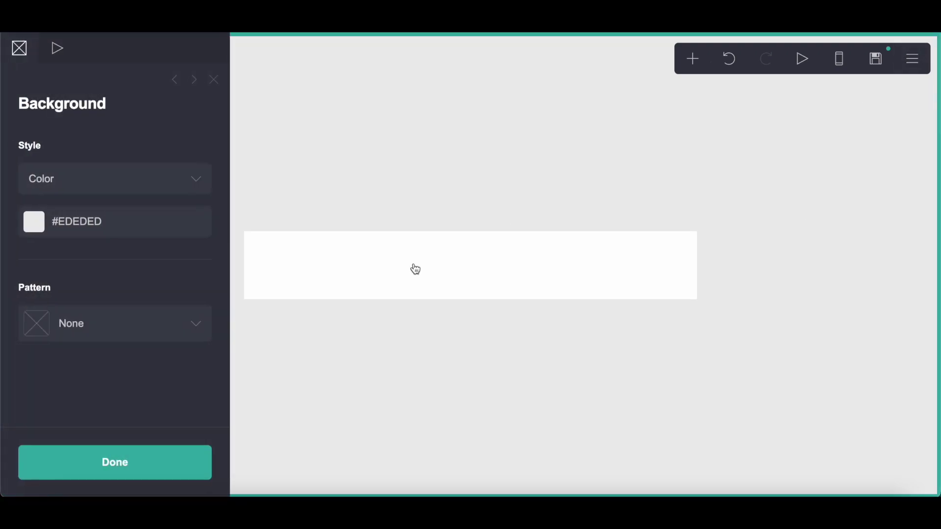
Set the site background to white #FFFFFF and bring up the Page settings.
click(98, 222)
text(FFFFFF)
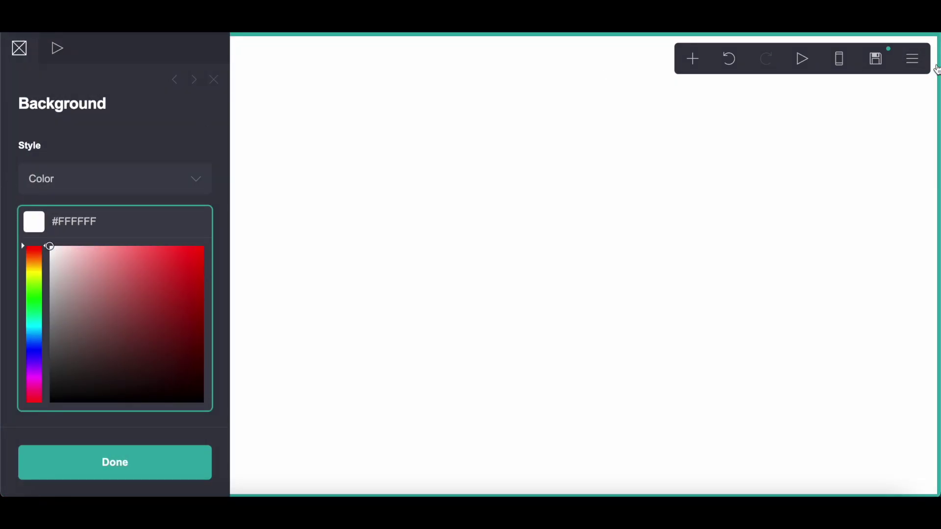
click(913, 59)
click(829, 237)
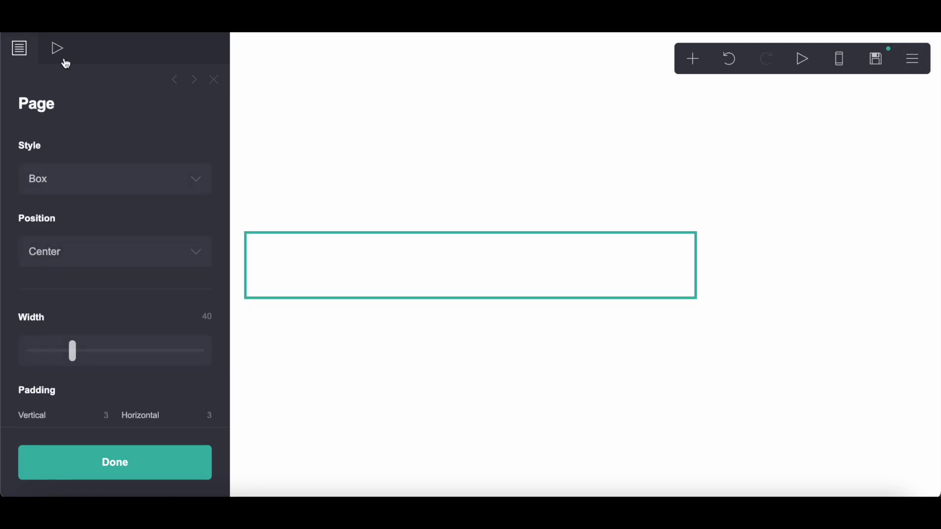
Make the page Fade In on load.
click(64, 61)
click(72, 227)
click(61, 250)
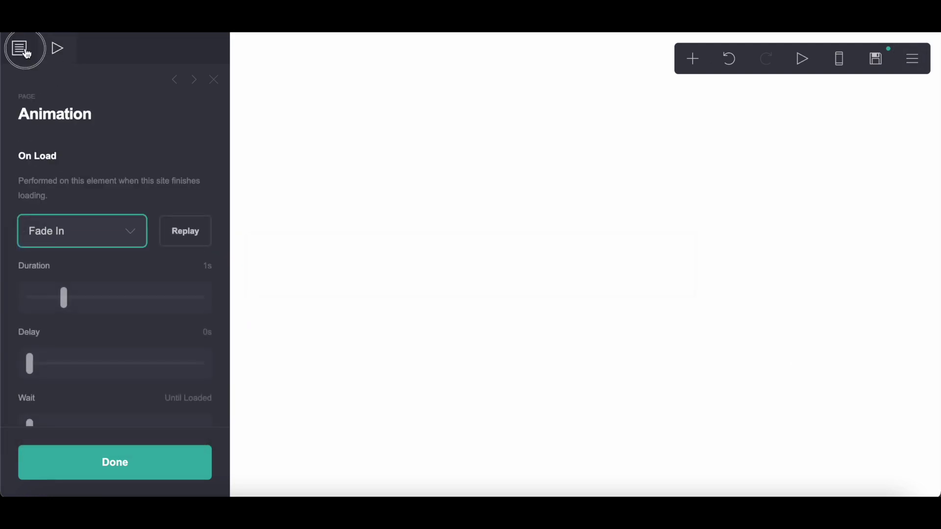
click(26, 49)
Set the page width to 30 with Default style and centred contents.
click(212, 318)
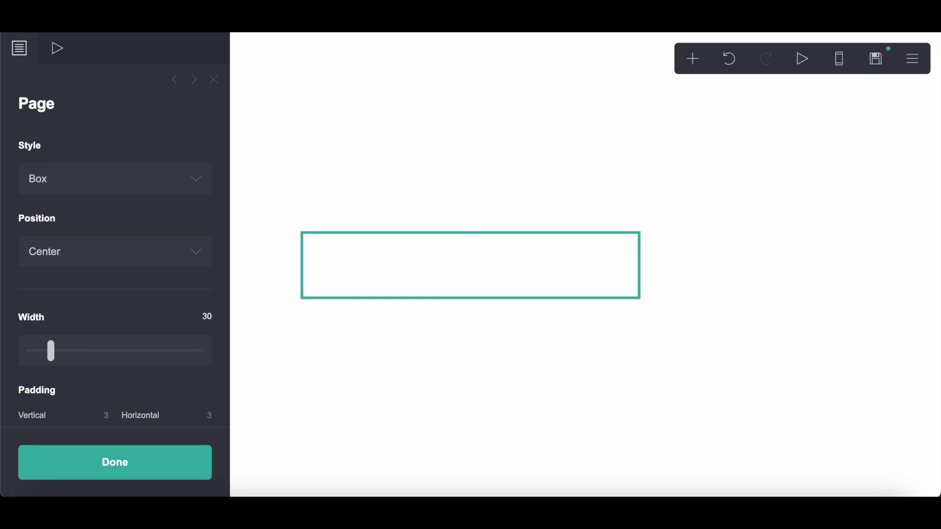
click(109, 178)
click(105, 163)
scroll(105, 163, down, 4)
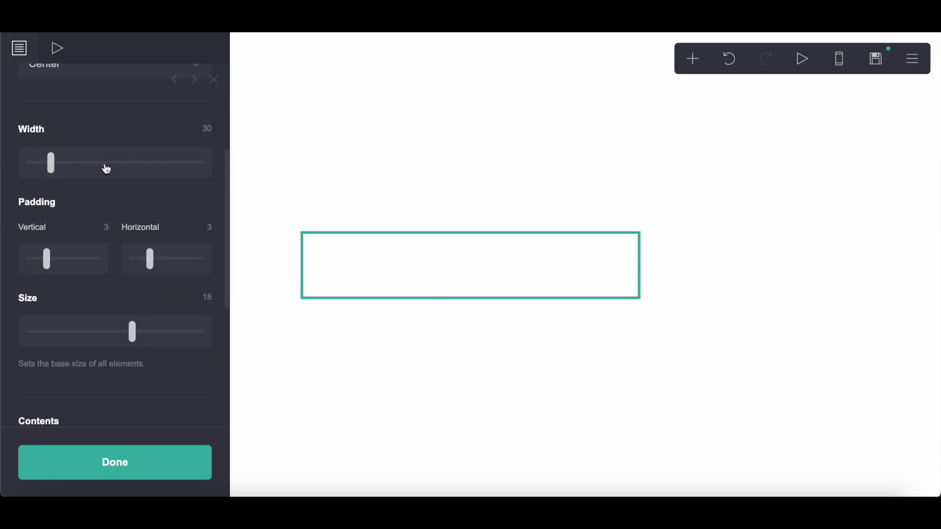
scroll(203, 295, down, 8)
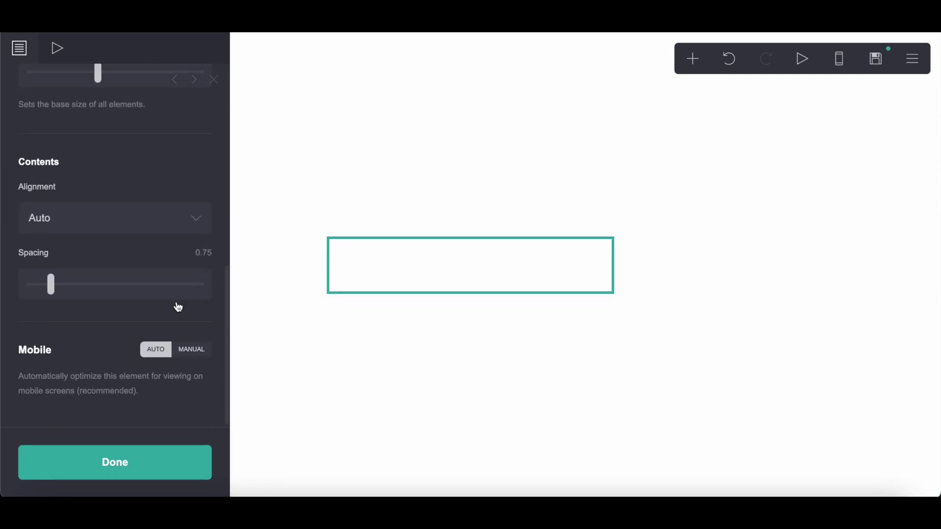
click(91, 215)
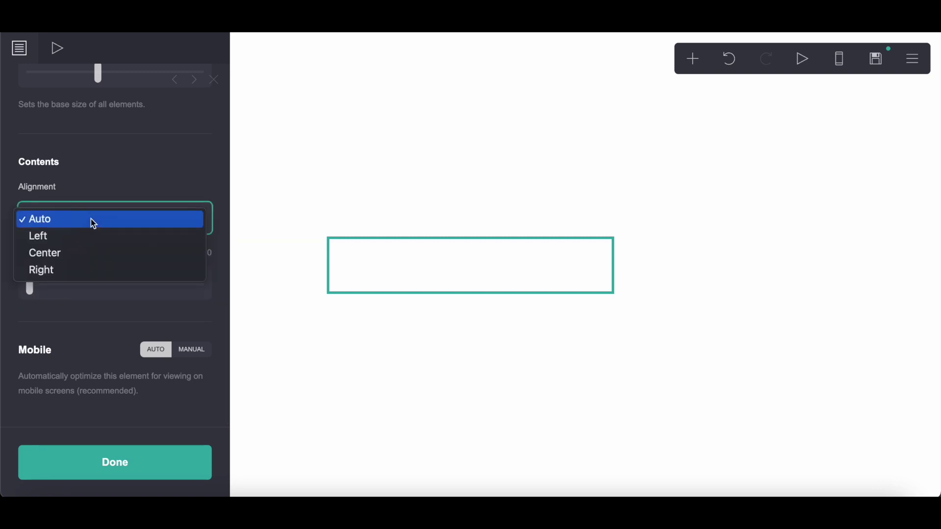
click(77, 255)
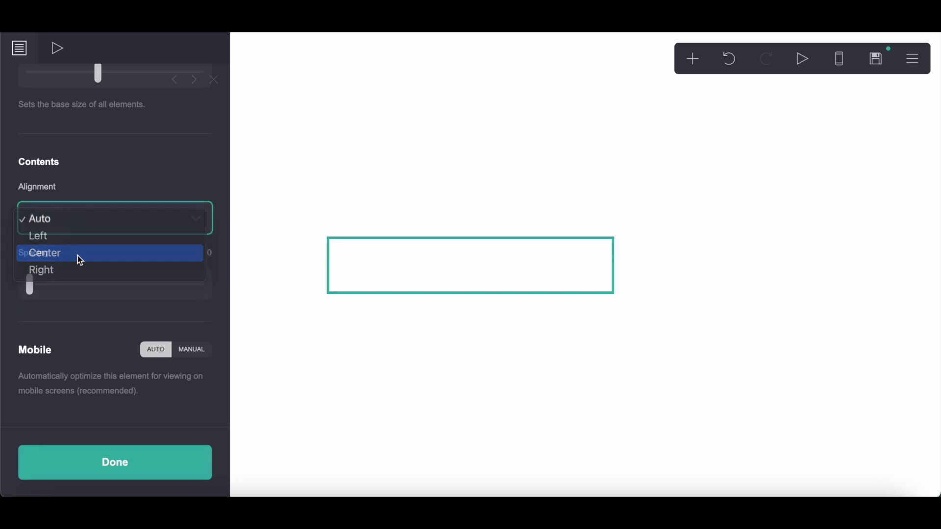
click(694, 62)
Add a Columns container with 0.25 padding and 0.25 gutters.
click(530, 358)
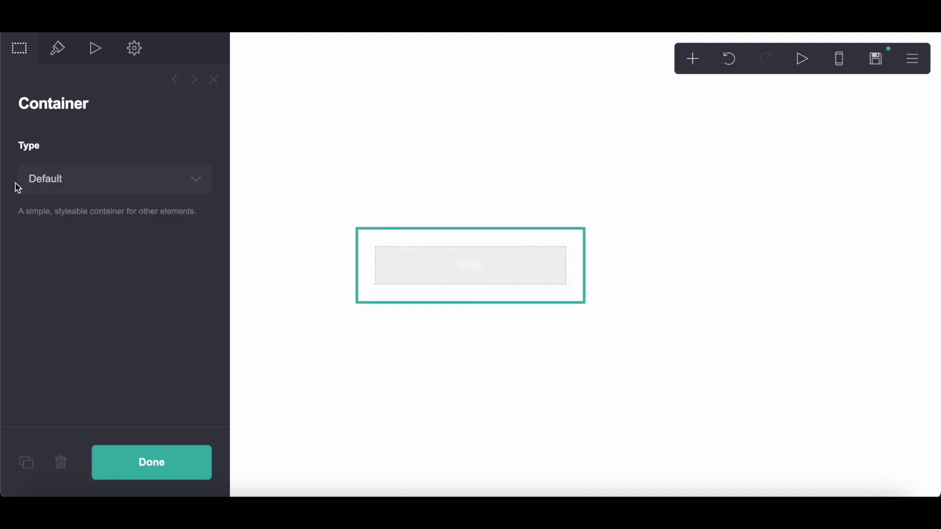
click(19, 182)
click(31, 198)
click(58, 48)
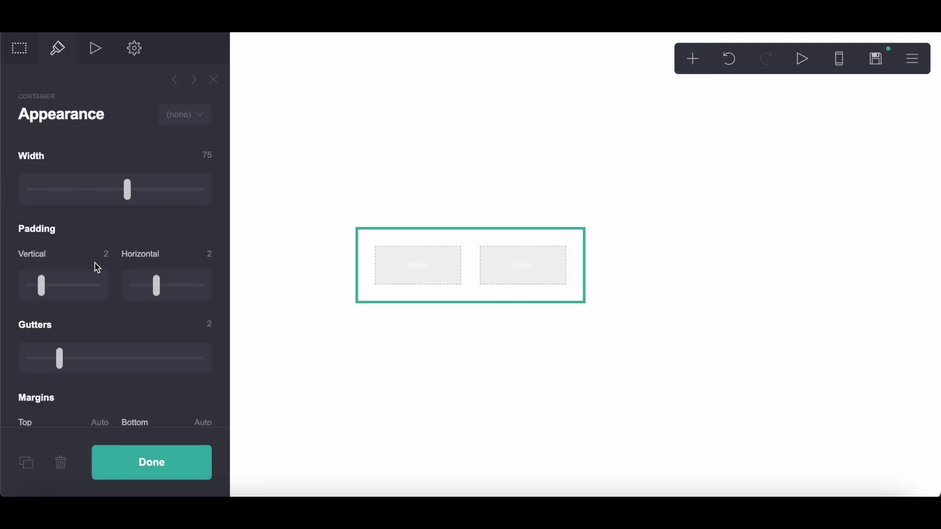
click(208, 260)
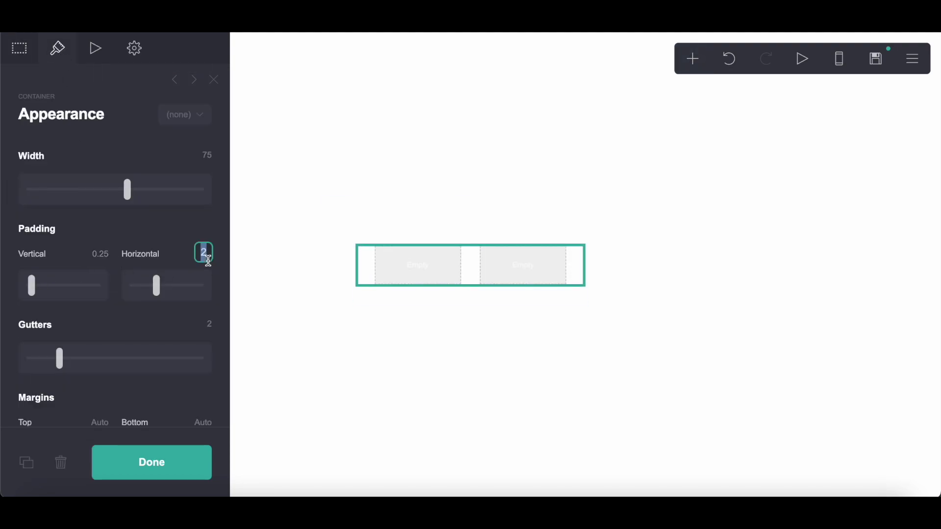
click(211, 320)
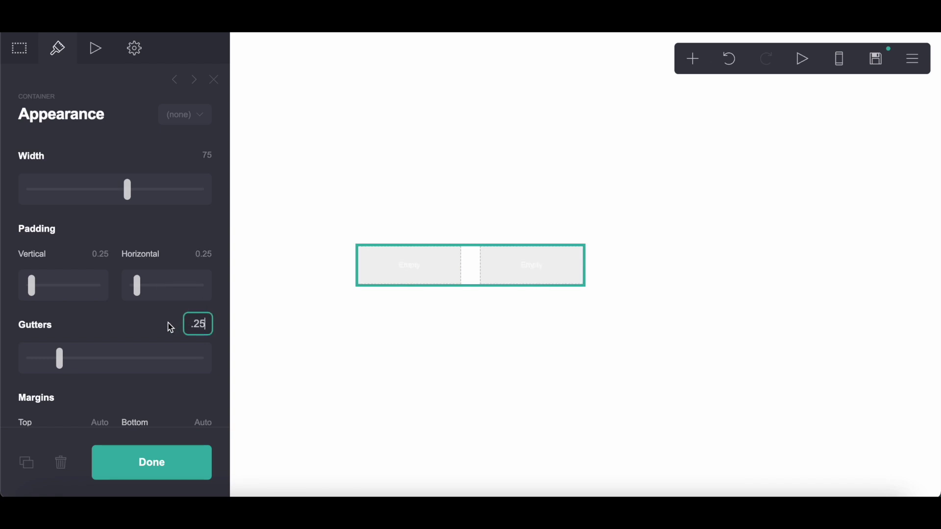
key(Return)
Switch the container's mobile styling to Manual with Default layout and 0.5 bottom margin.
scroll(168, 325, down, 5)
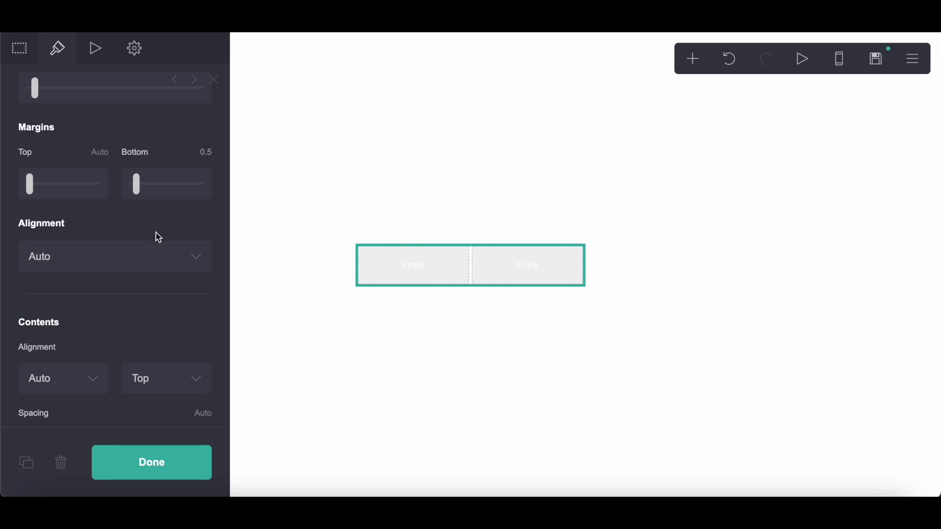
scroll(158, 238, down, 10)
click(192, 348)
scroll(73, 280, down, 4)
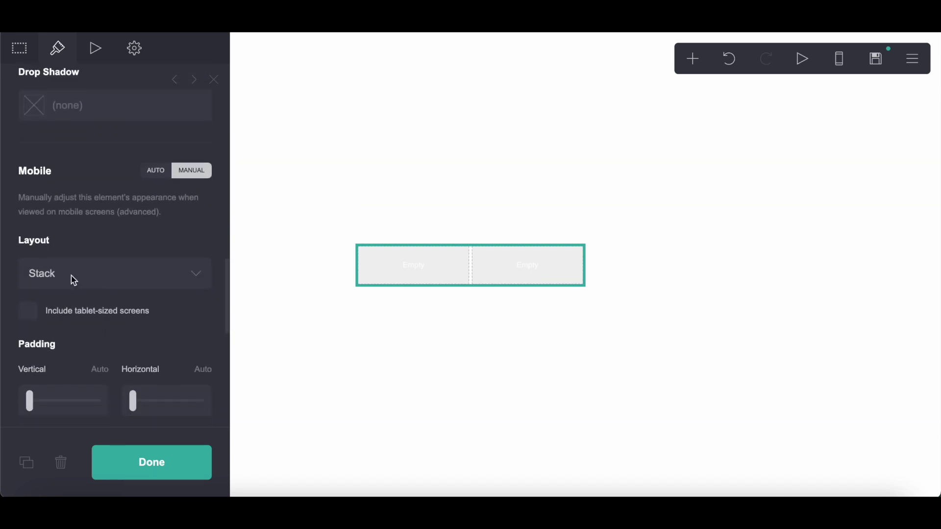
click(73, 280)
click(59, 244)
scroll(57, 243, down, 4)
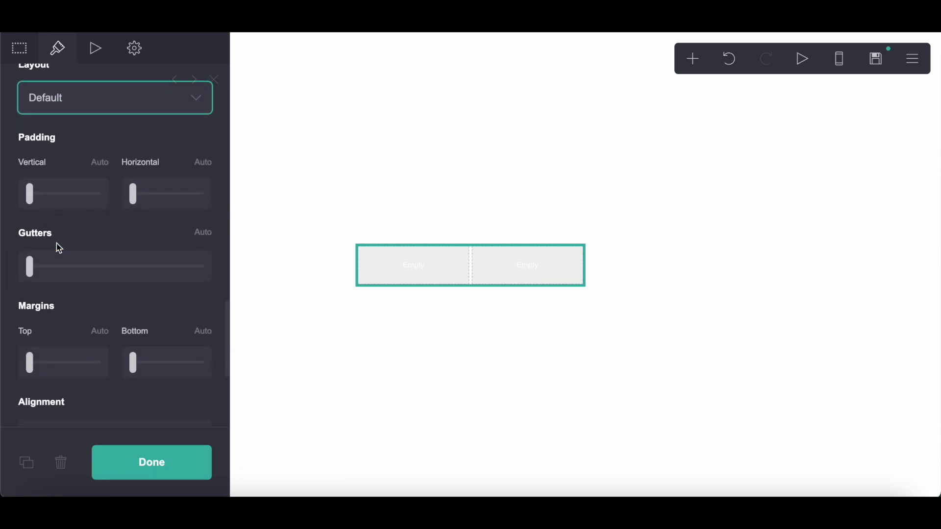
scroll(57, 243, down, 2)
click(198, 279)
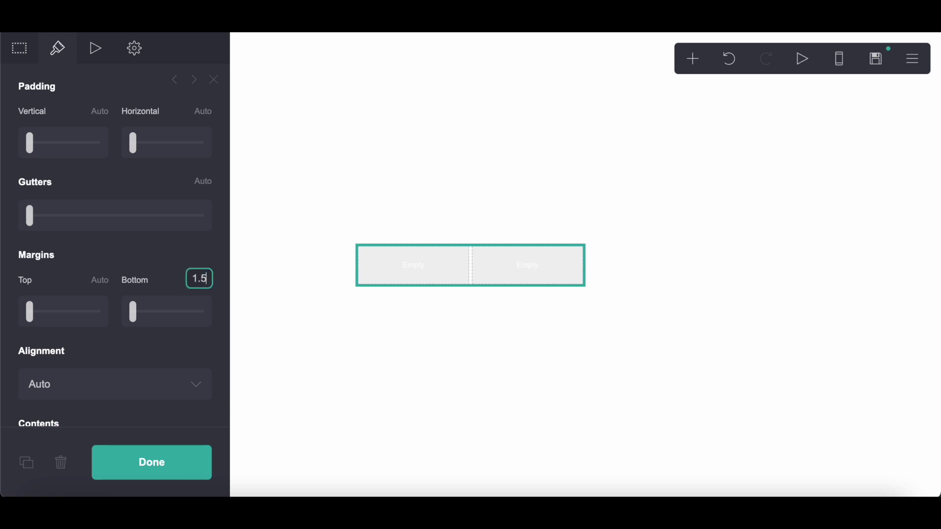
Add an Image to the left column and upload the GIF from Downloads.
click(693, 59)
click(519, 141)
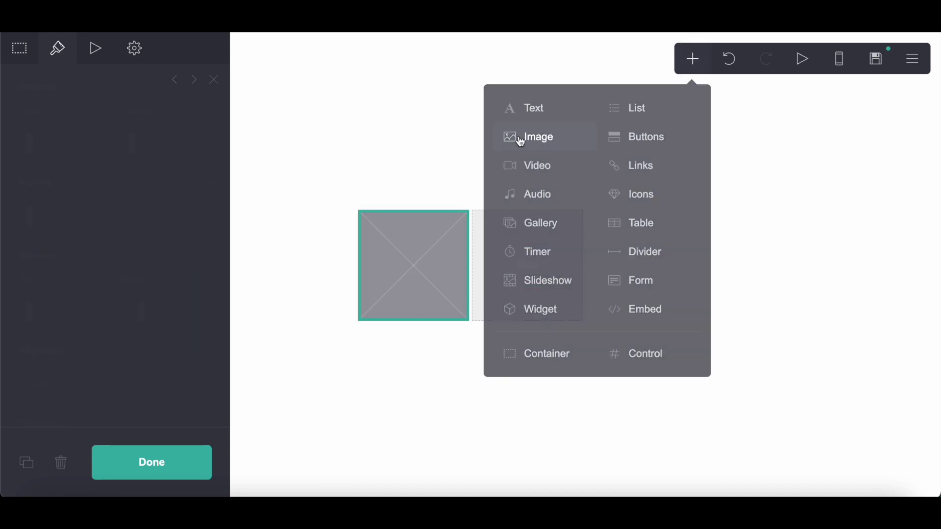
click(178, 194)
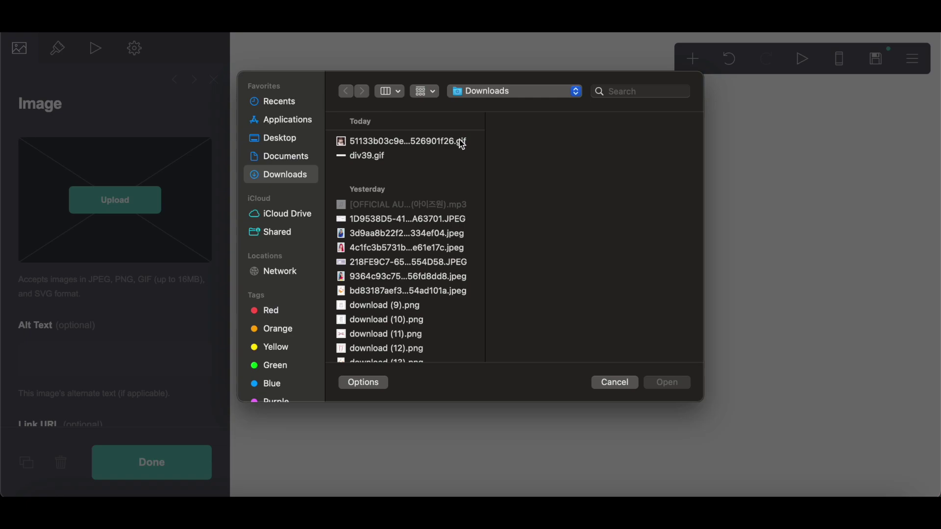
click(462, 143)
click(670, 383)
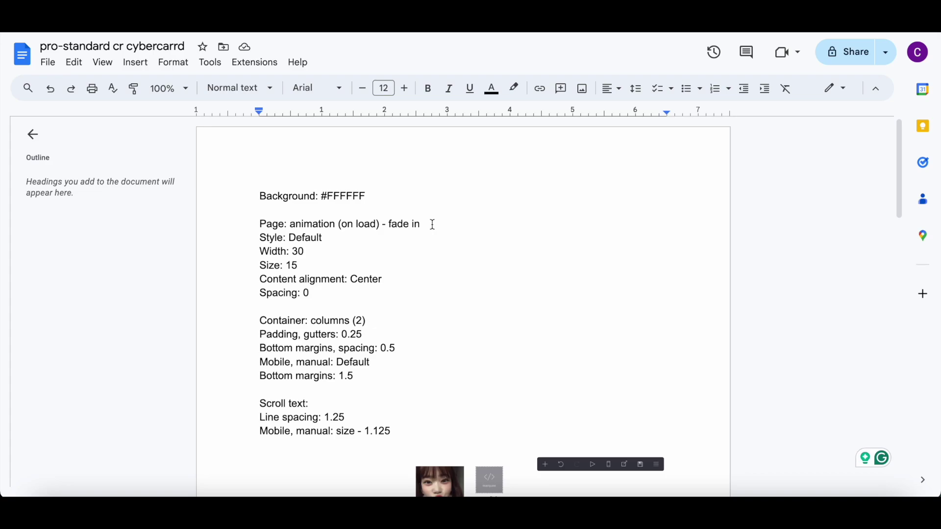
After checking the notes, set the two-column container's content spacing to 0.5.
scroll(433, 224, down, 1)
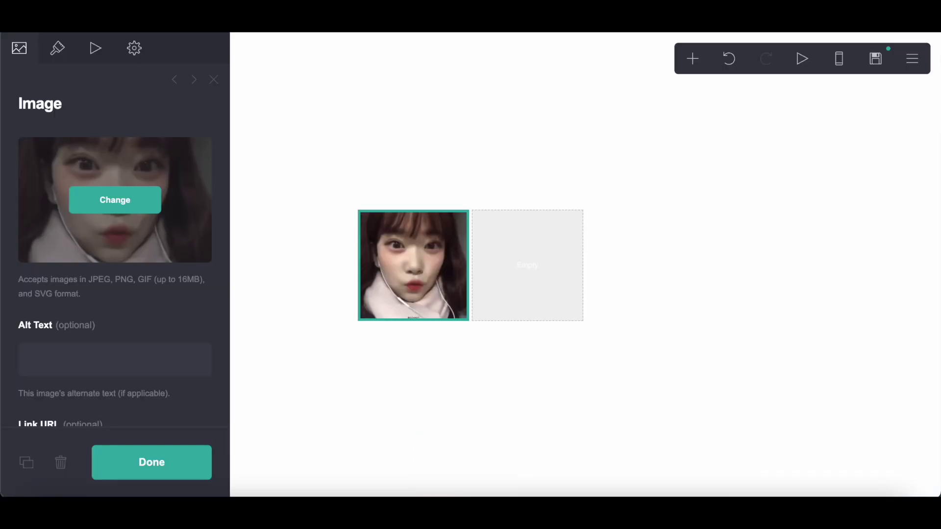
click(505, 291)
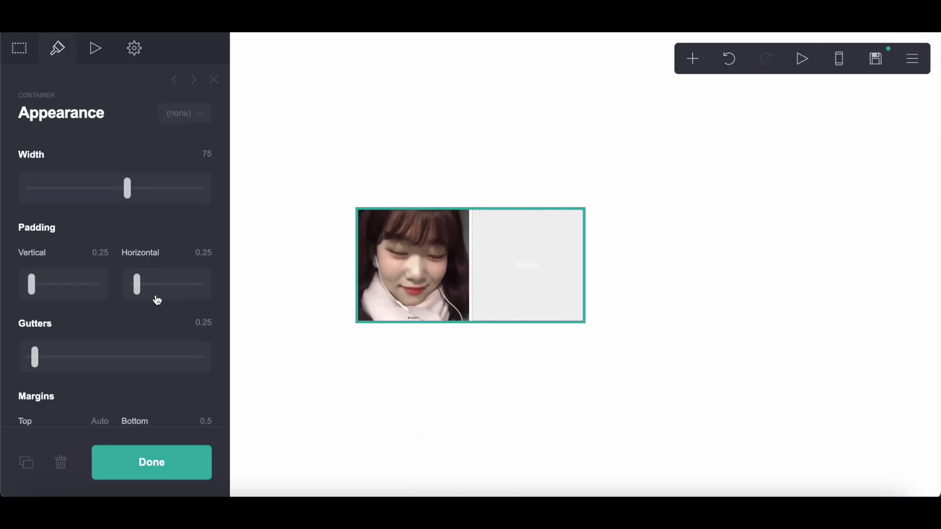
scroll(156, 299, down, 6)
click(210, 234)
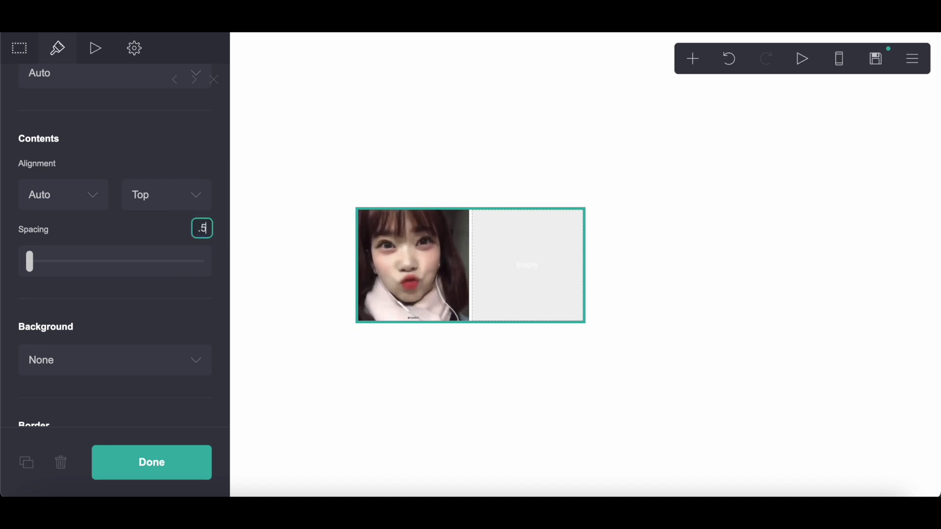
Add a code Embed in the right column, labelled 'marquee'.
click(694, 61)
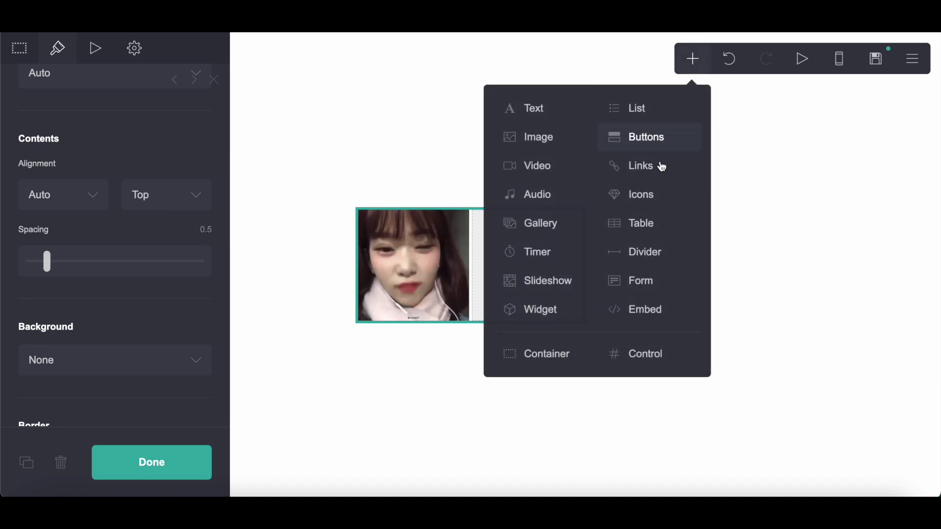
click(638, 309)
drag(417, 323, 527, 278)
click(85, 309)
text(ma)
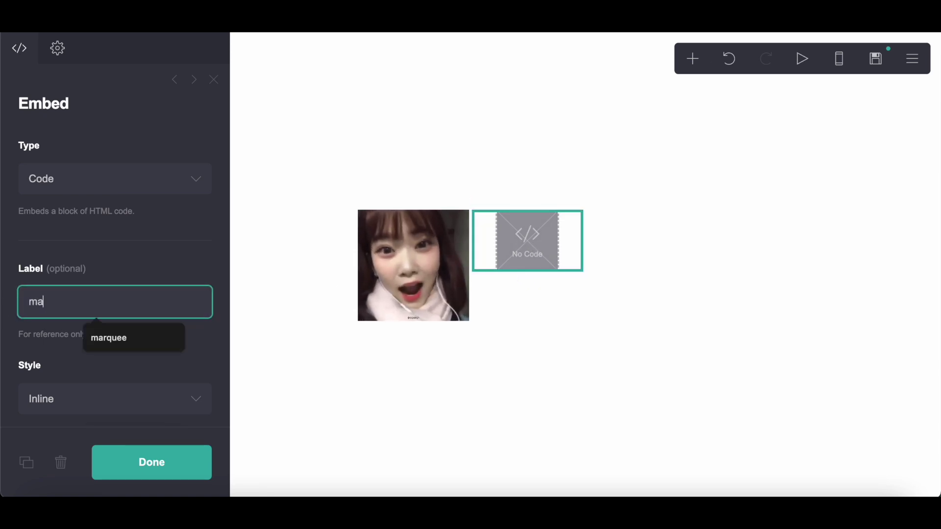
text(rquee)
click(148, 273)
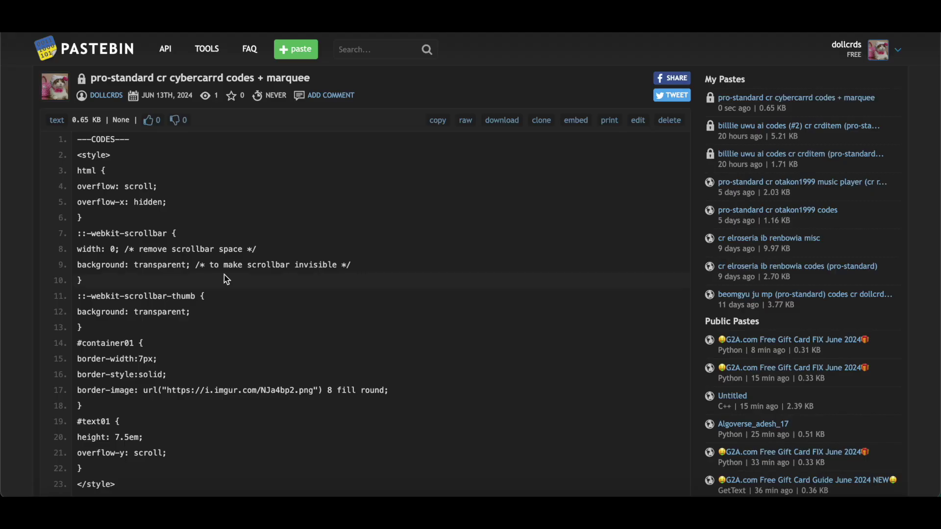
Copy the marquee style and HTML code, lines 26–34, from Pastebin.
scroll(225, 275, down, 10)
scroll(221, 267, up, 5)
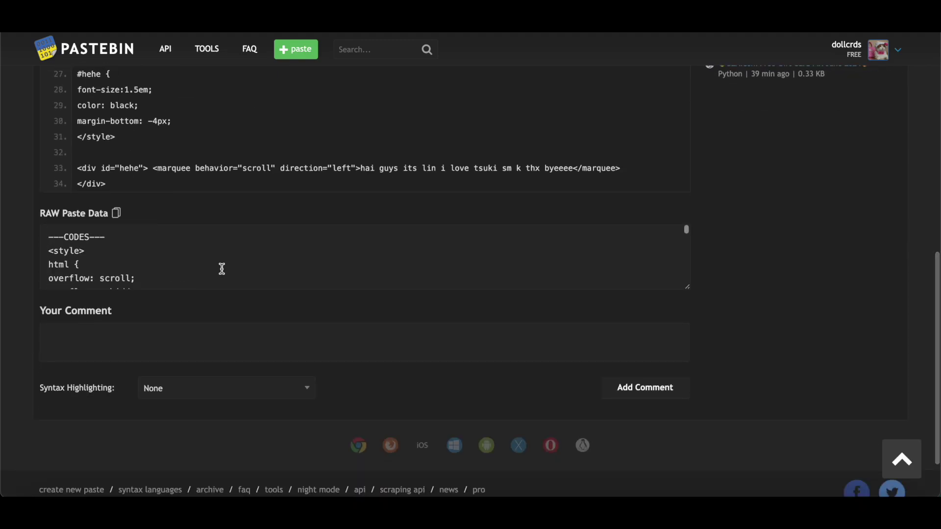
drag(78, 173, 140, 305)
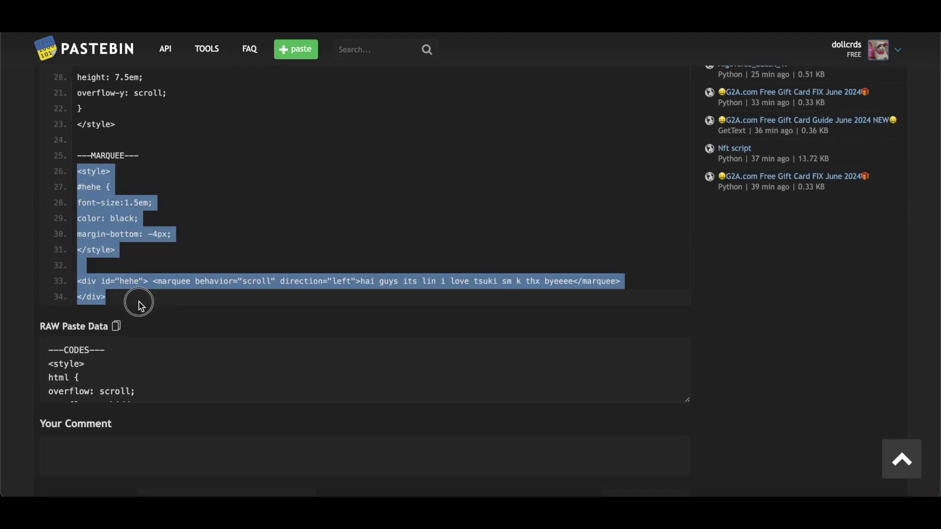
right_click(136, 302)
click(142, 323)
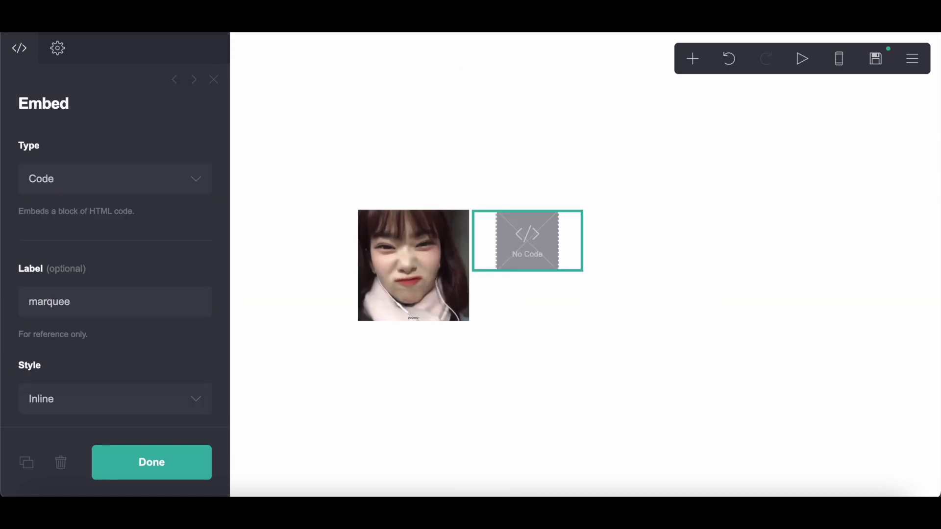
Paste the #hehe style and scrolling marquee div into the embed's code.
scroll(65, 230, down, 3)
scroll(64, 228, down, 1)
right_click(60, 345)
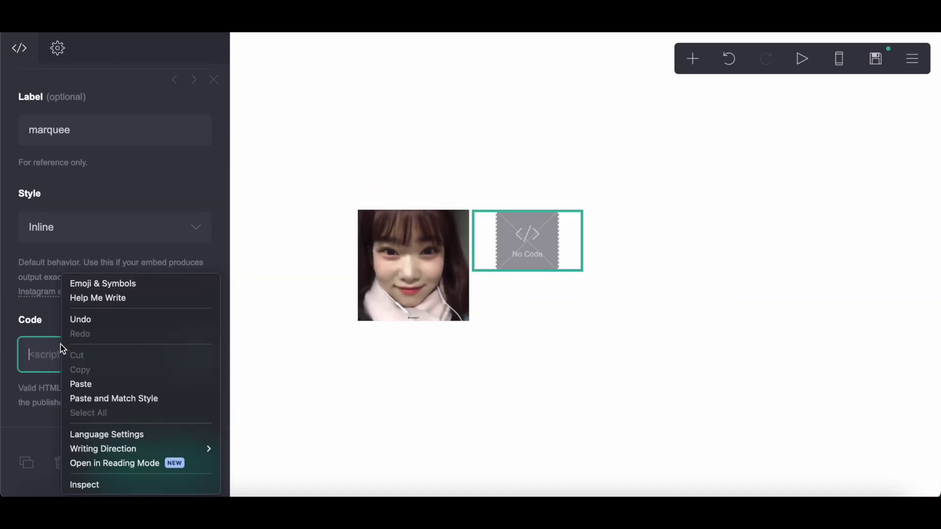
click(98, 385)
scroll(94, 389, down, 5)
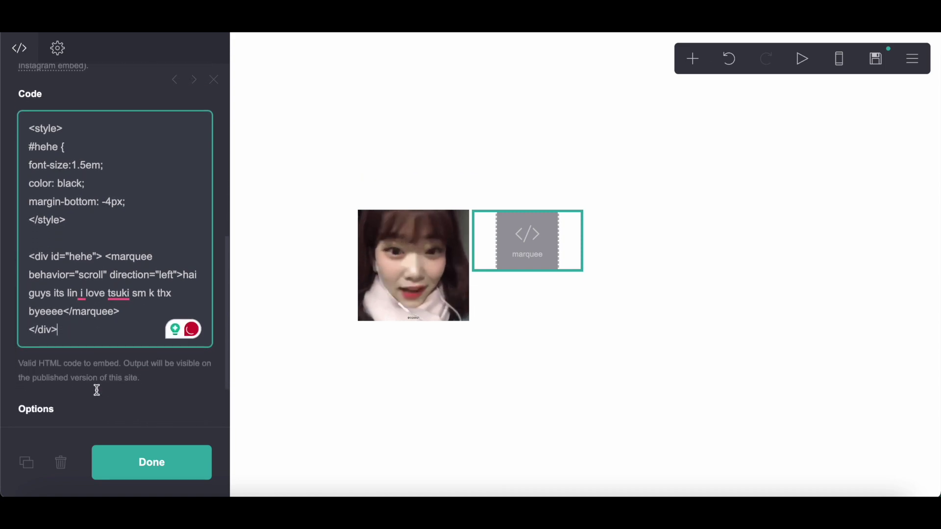
drag(183, 273, 62, 306)
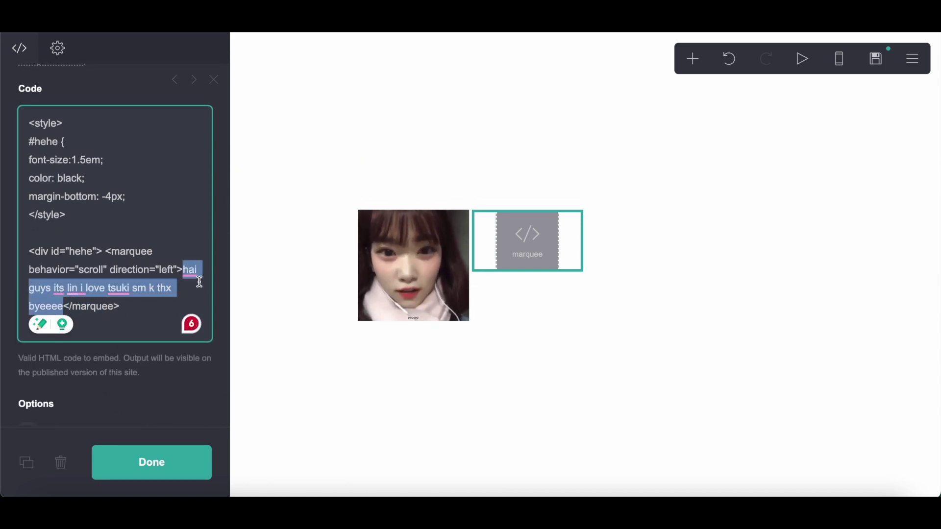
click(690, 59)
Add a Text element below the marquee holding the copied 'scroll :3' bio text.
click(552, 110)
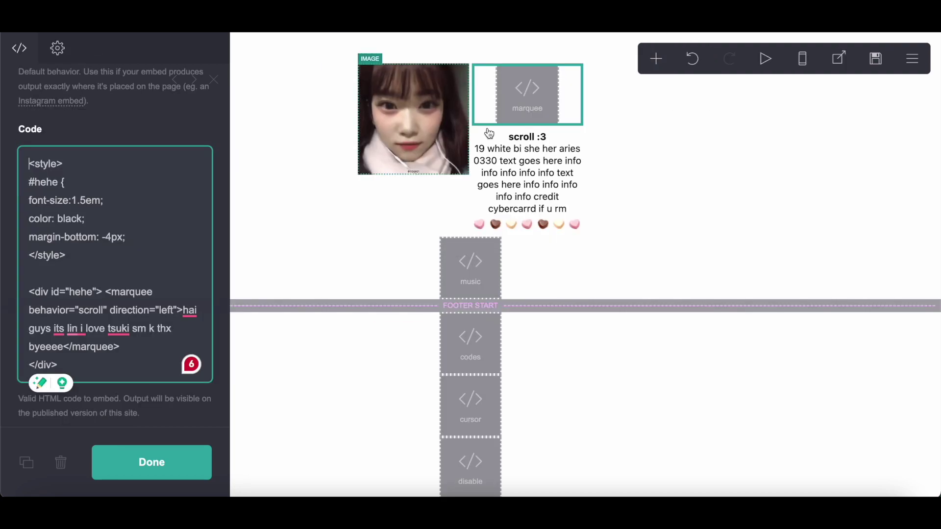
click(489, 134)
click(19, 48)
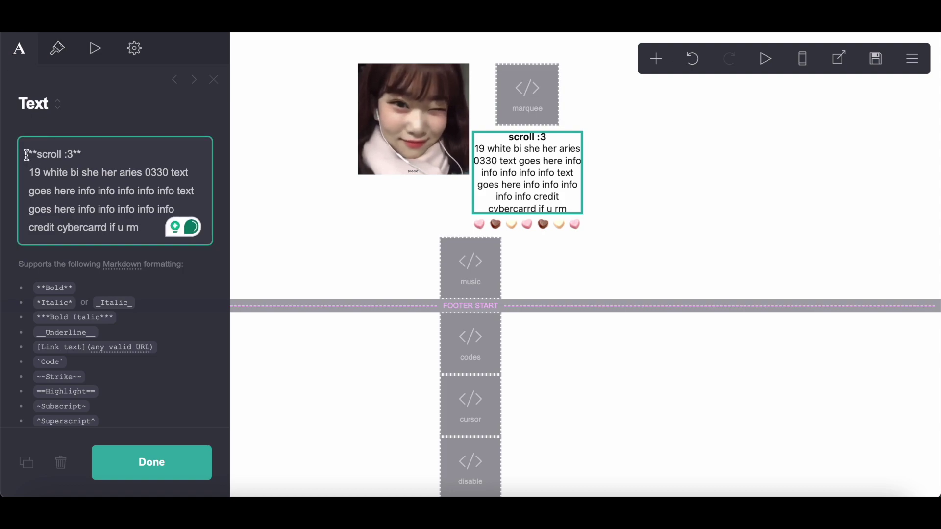
drag(27, 155, 160, 240)
right_click(109, 211)
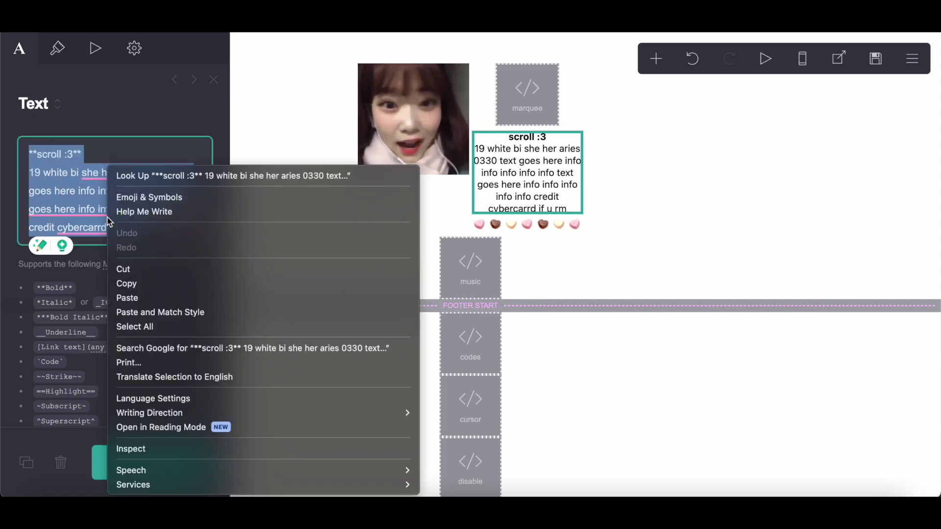
click(128, 283)
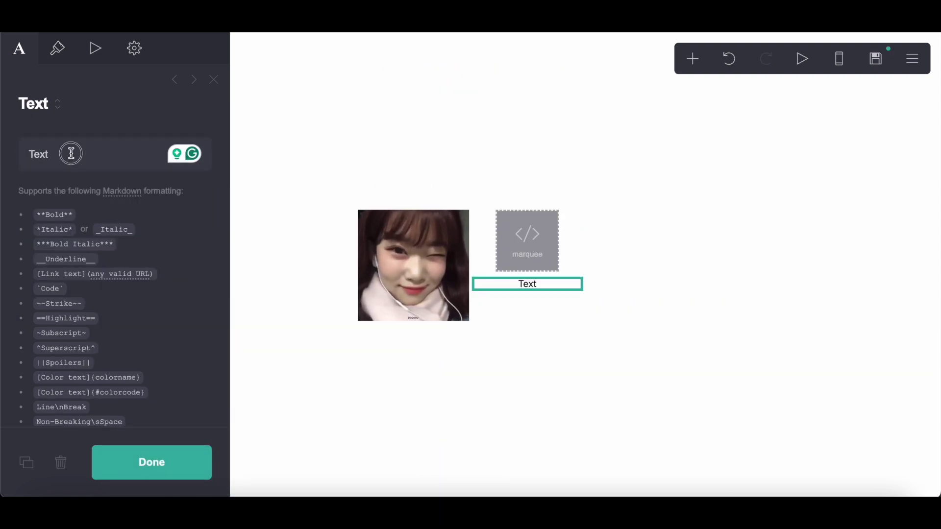
double_click(84, 154)
right_click(86, 152)
click(107, 283)
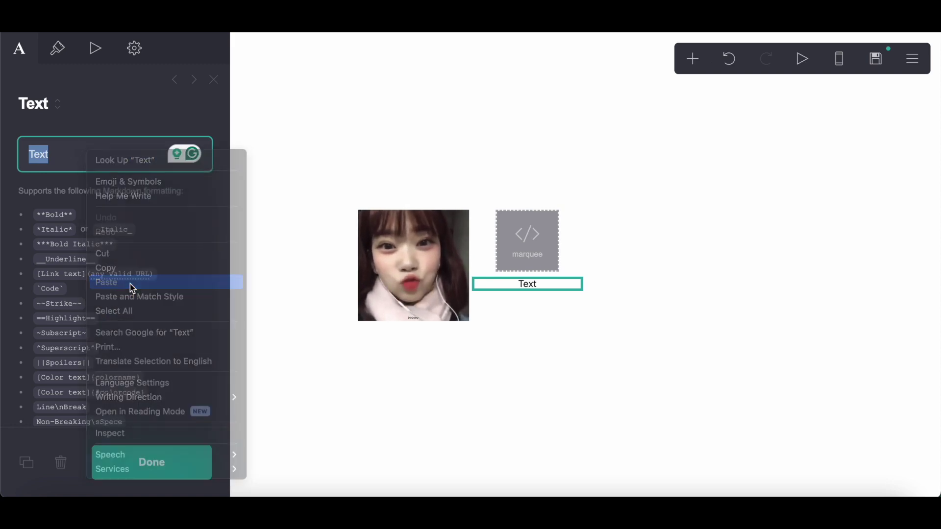
Give the bio text a line spacing of 1.25.
click(58, 48)
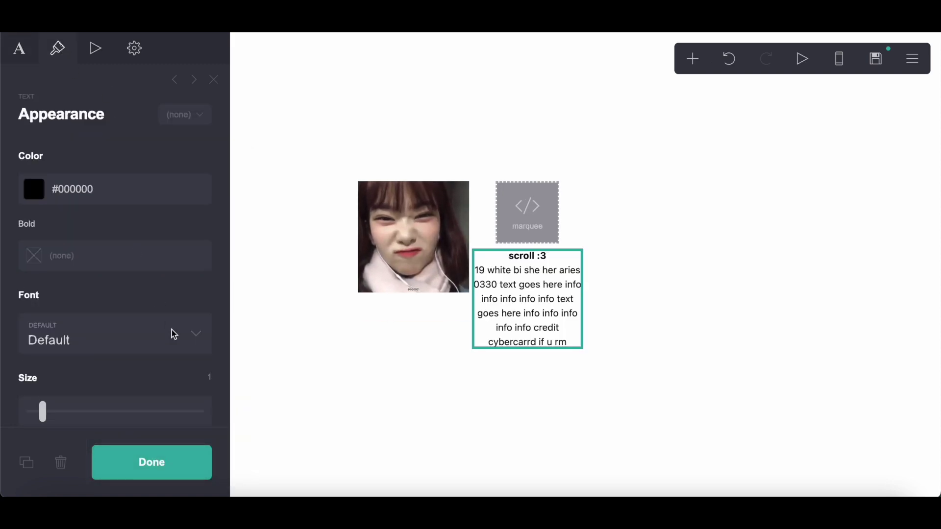
scroll(174, 334, down, 4)
click(204, 315)
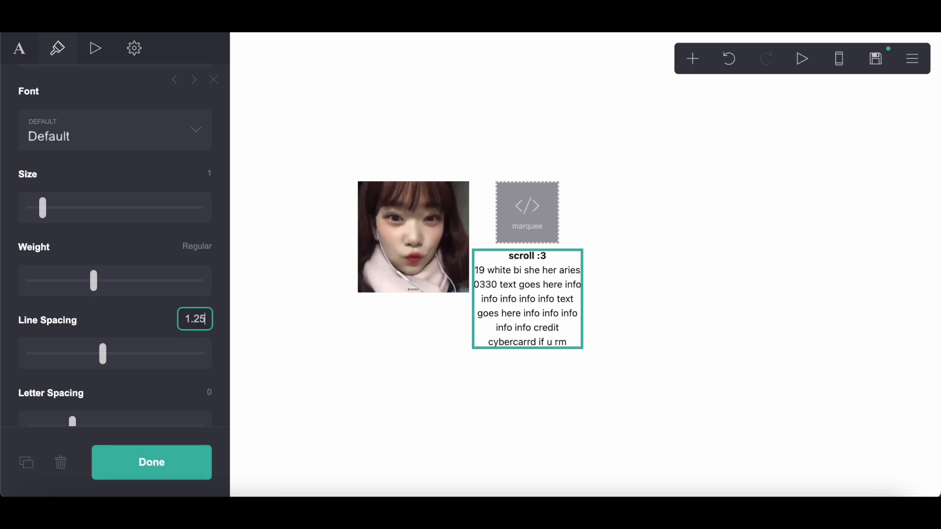
text(1.25)
key(Return)
scroll(192, 343, down, 10)
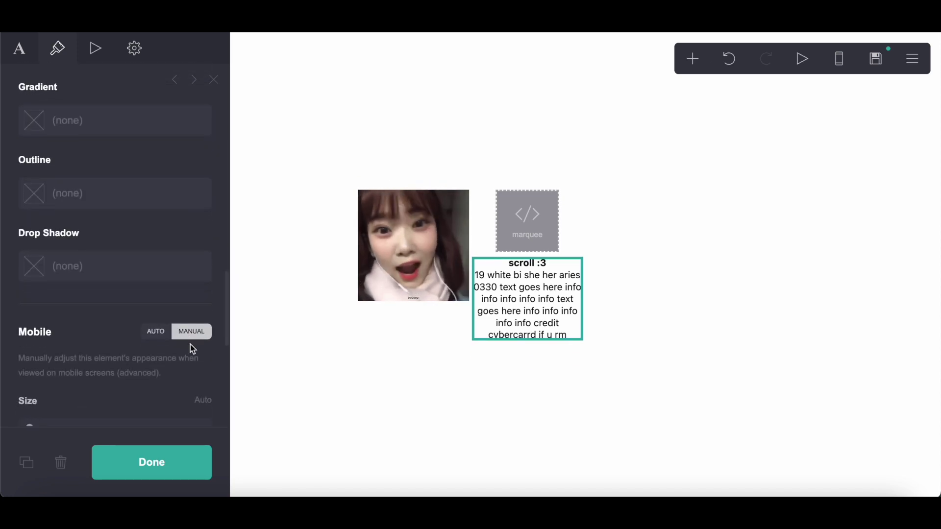
scroll(191, 349, down, 4)
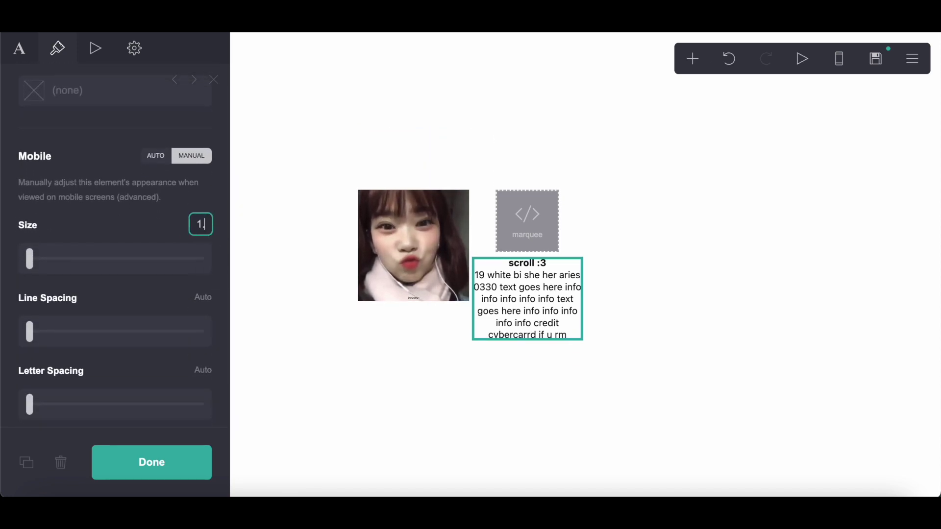
Add an Image under the bio text showing the uploaded div39.gif heart divider.
click(692, 59)
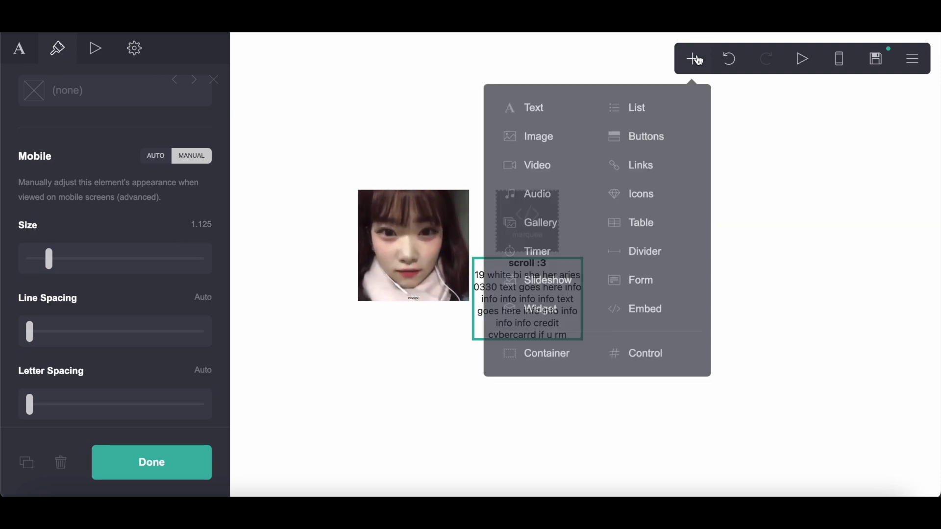
click(552, 137)
click(116, 209)
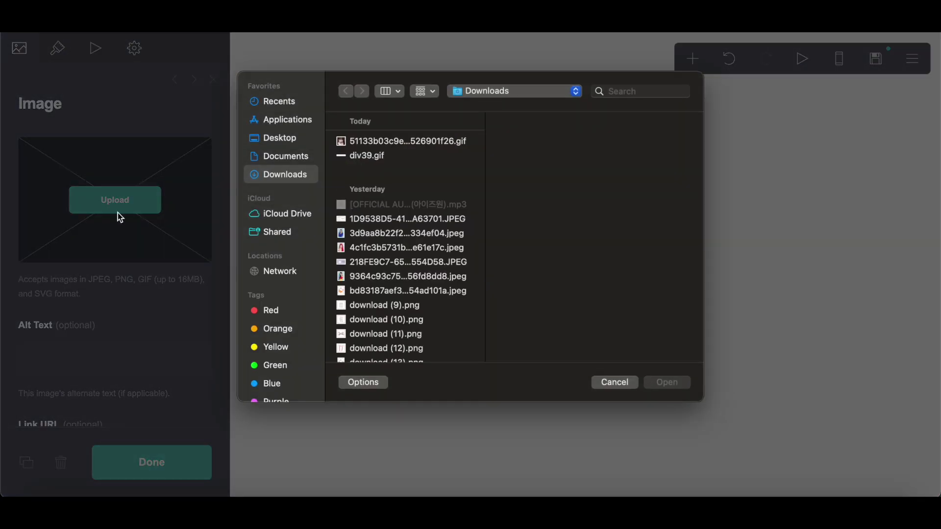
click(385, 155)
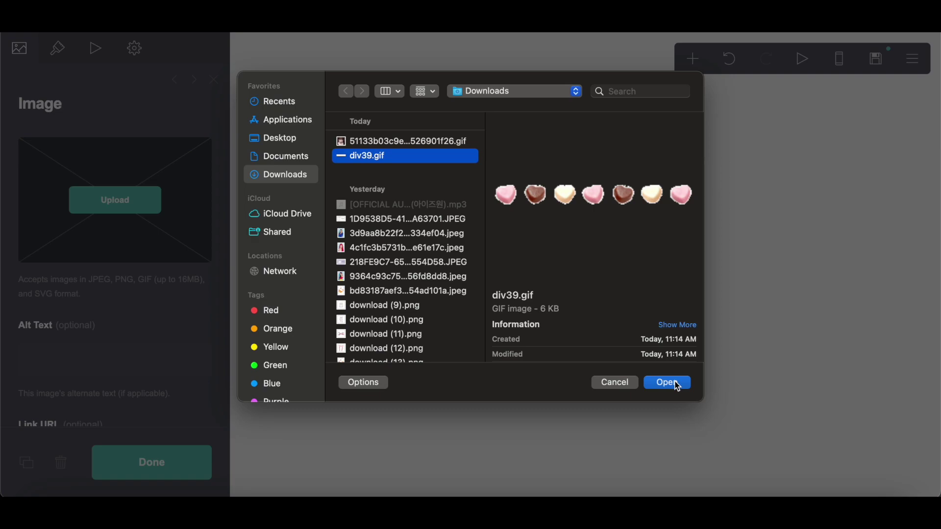
click(668, 383)
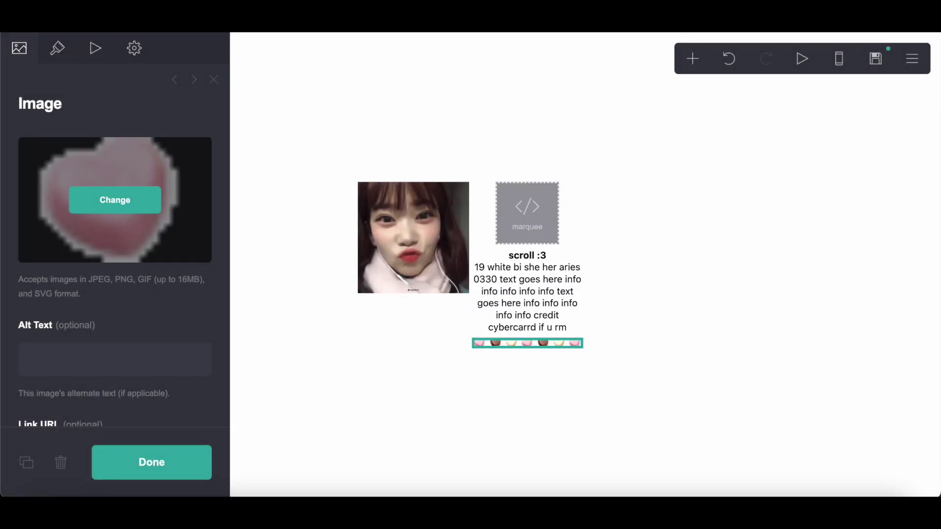
key(Escape)
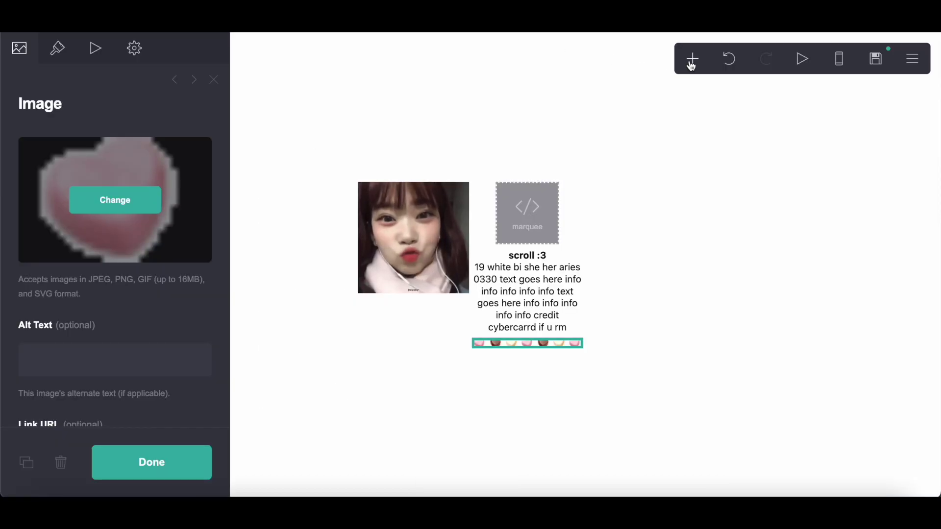
click(693, 59)
Add a code Embed below the heart divider, labelled 'music'.
click(640, 314)
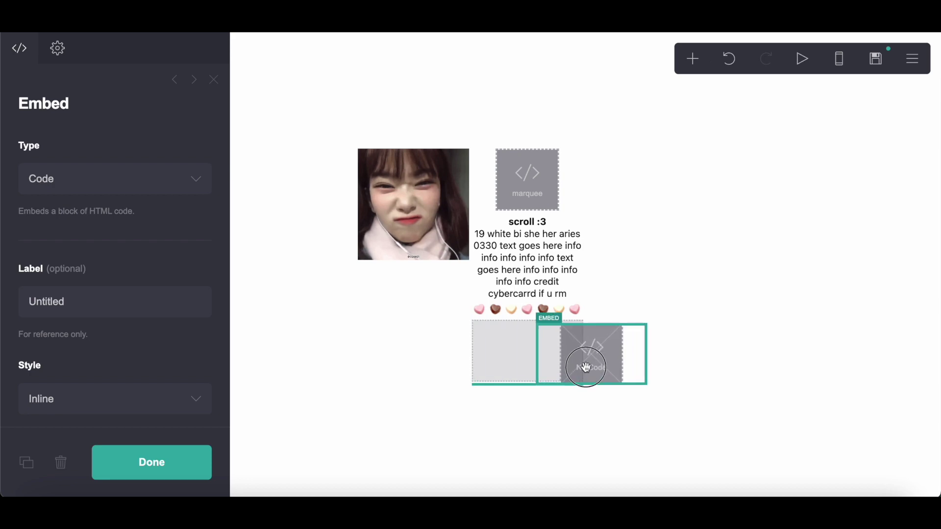
drag(536, 361, 531, 391)
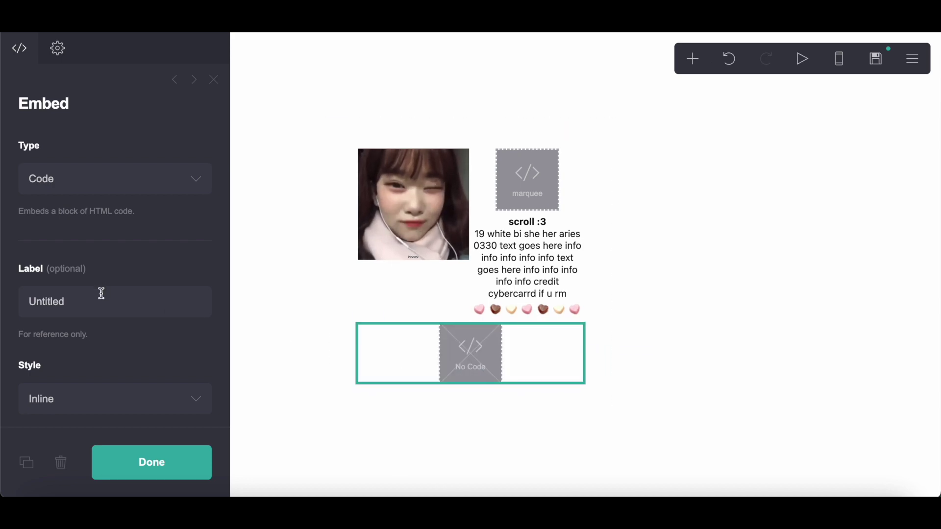
drag(102, 292, 28, 299)
text(mu)
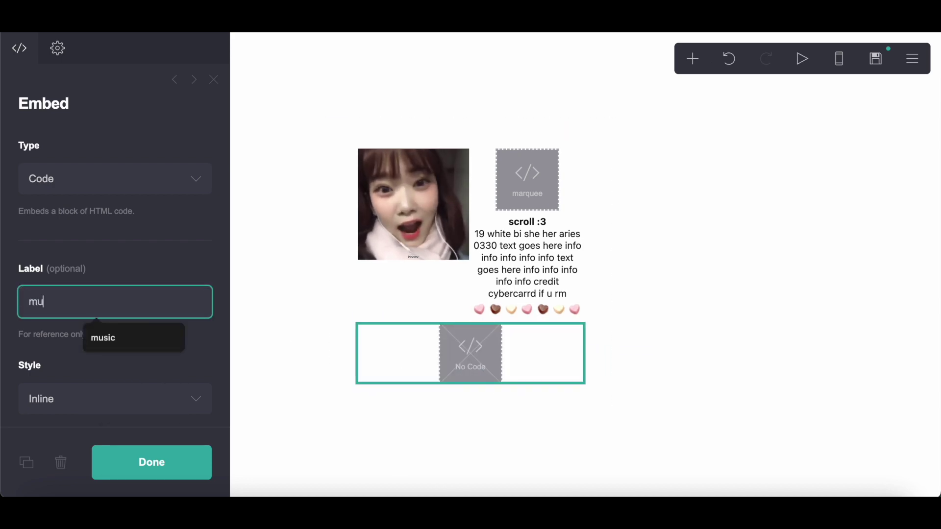
text(sic)
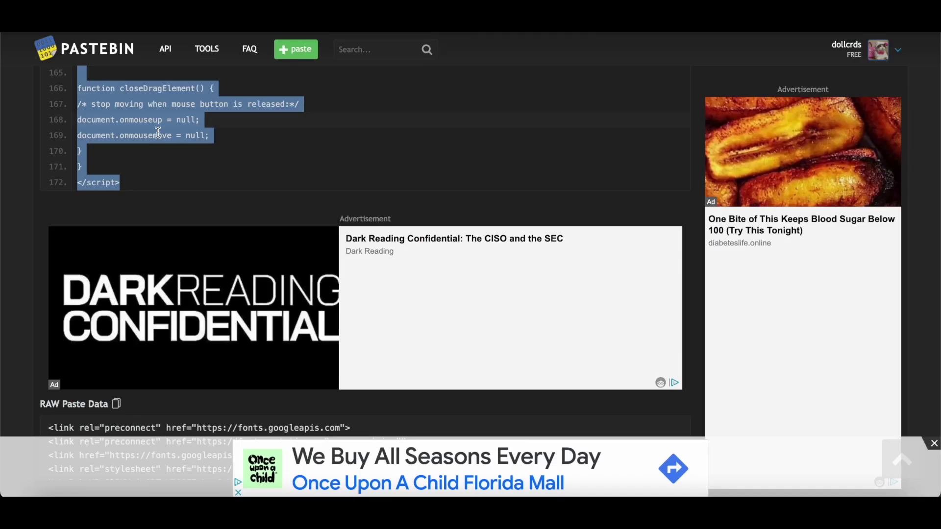
Copy the wjsn.uwu.ai music player code from Pastebin.
scroll(71, 199, up, 5)
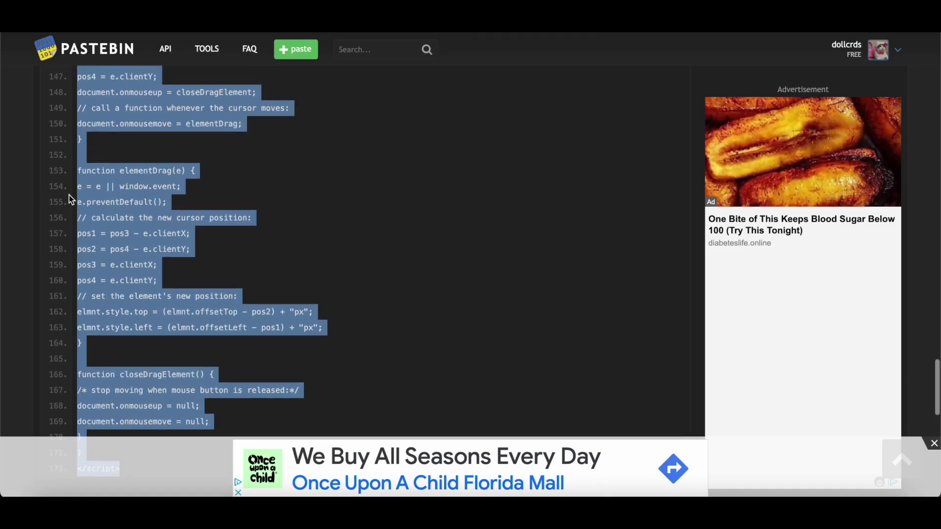
right_click(113, 225)
click(133, 250)
scroll(134, 251, up, 15)
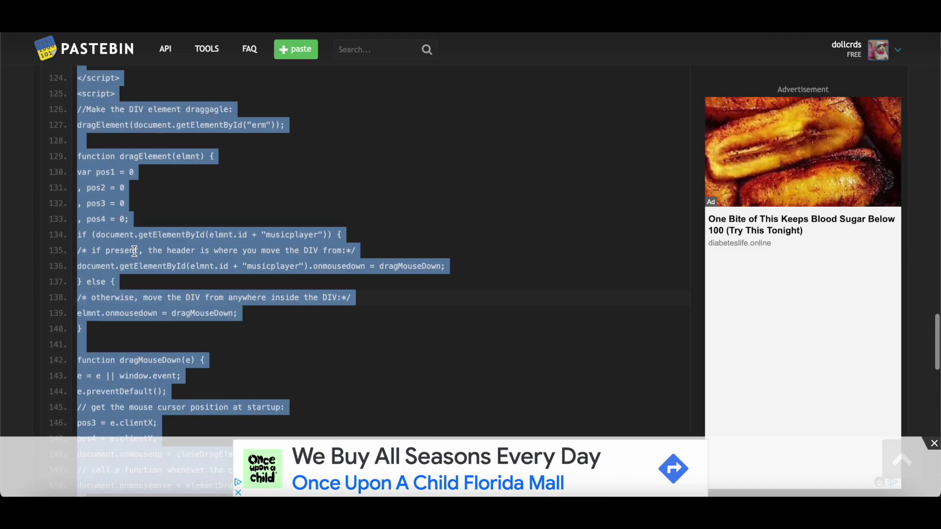
scroll(134, 251, up, 8)
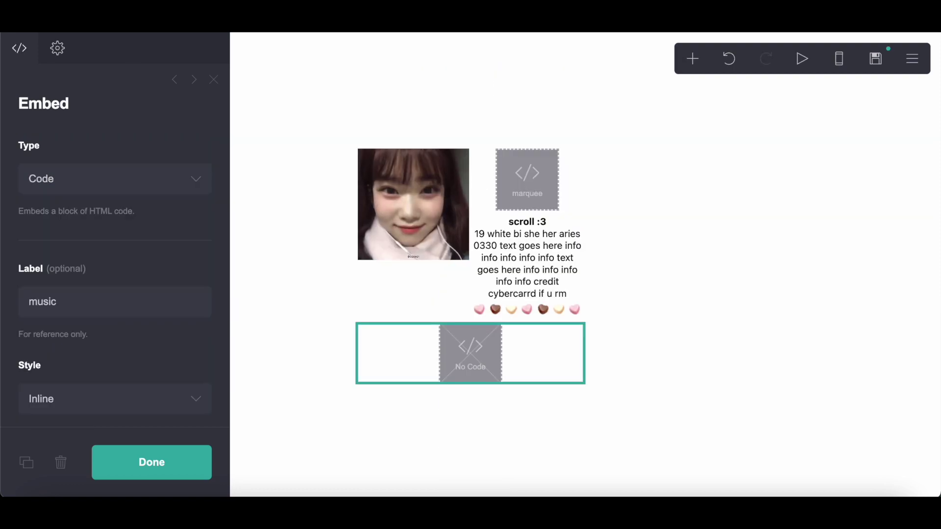
Paste the music player code into the music embed's Code field.
scroll(145, 240, down, 4)
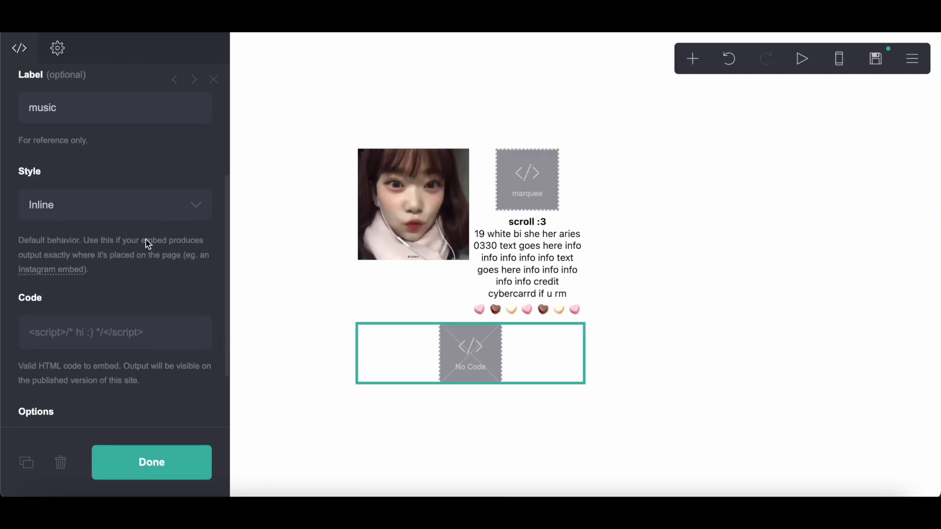
scroll(145, 243, down, 2)
right_click(102, 299)
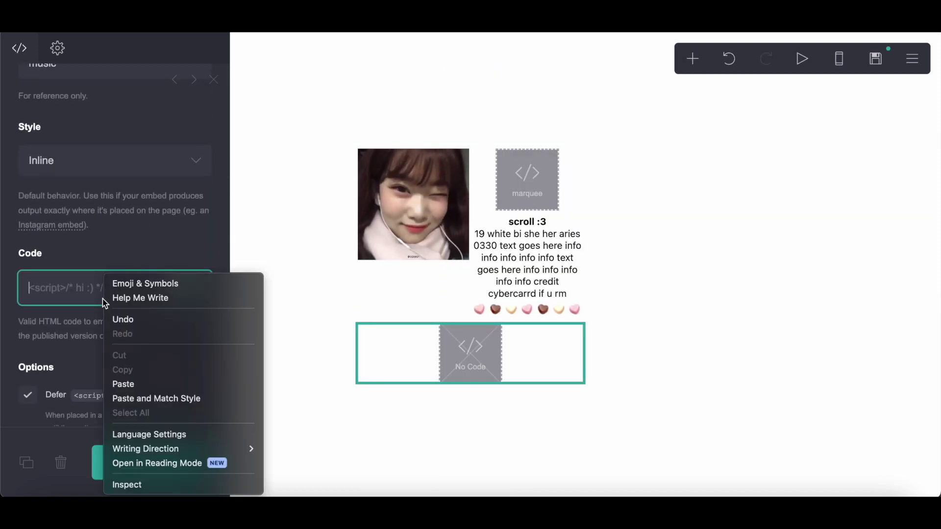
click(125, 386)
scroll(124, 382, down, 10)
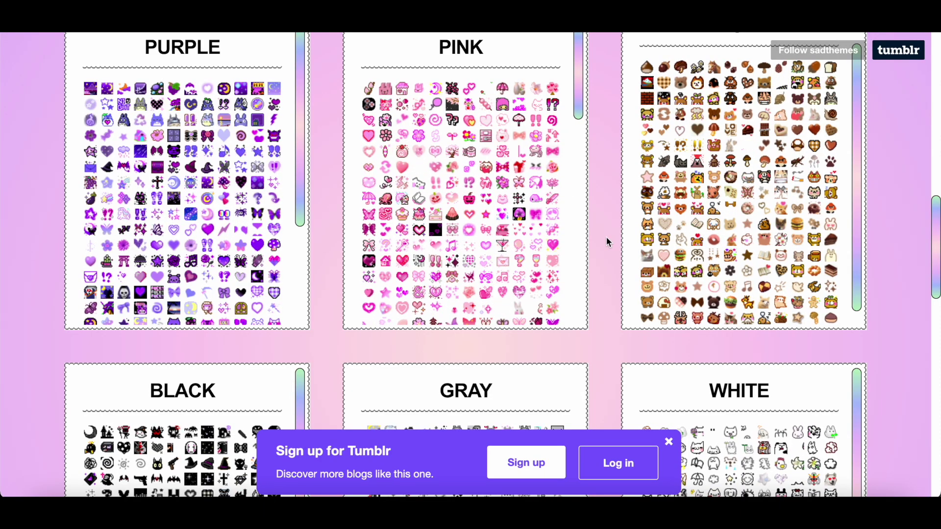
Copy the image address of a brown emoji pixel icon on the Tumblr page.
scroll(610, 238, up, 1)
right_click(648, 226)
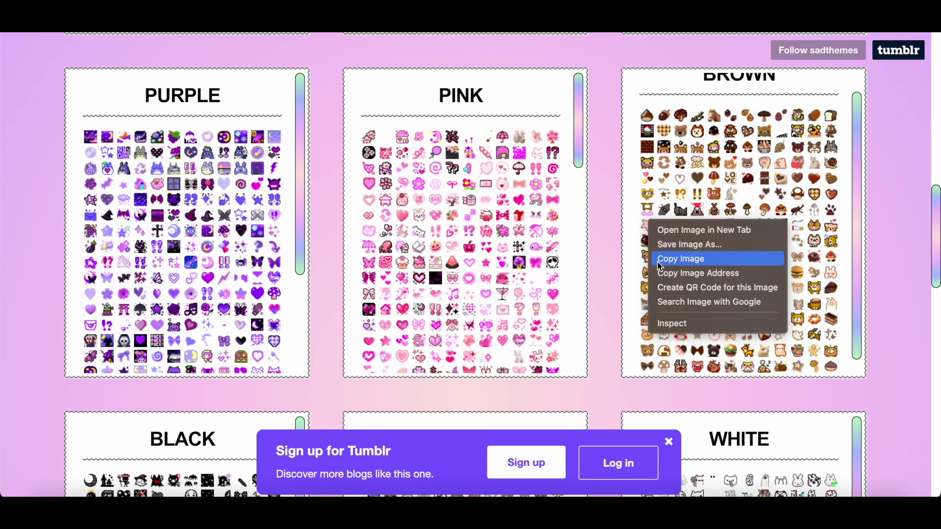
click(665, 277)
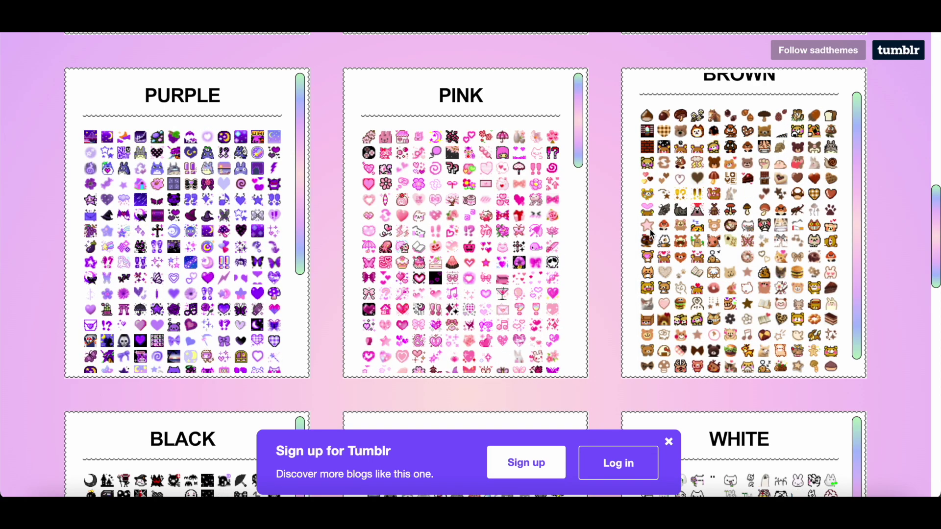
right_click(650, 227)
click(669, 279)
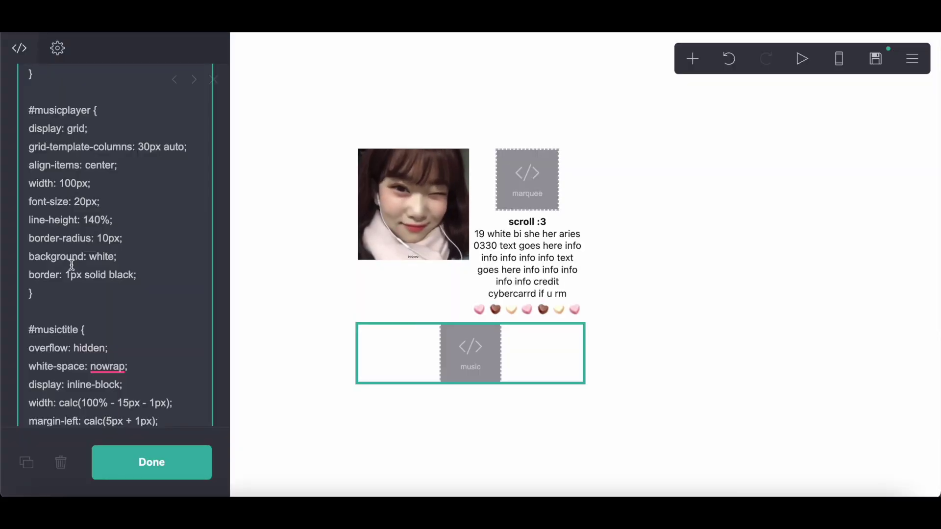
scroll(72, 264, down, 15)
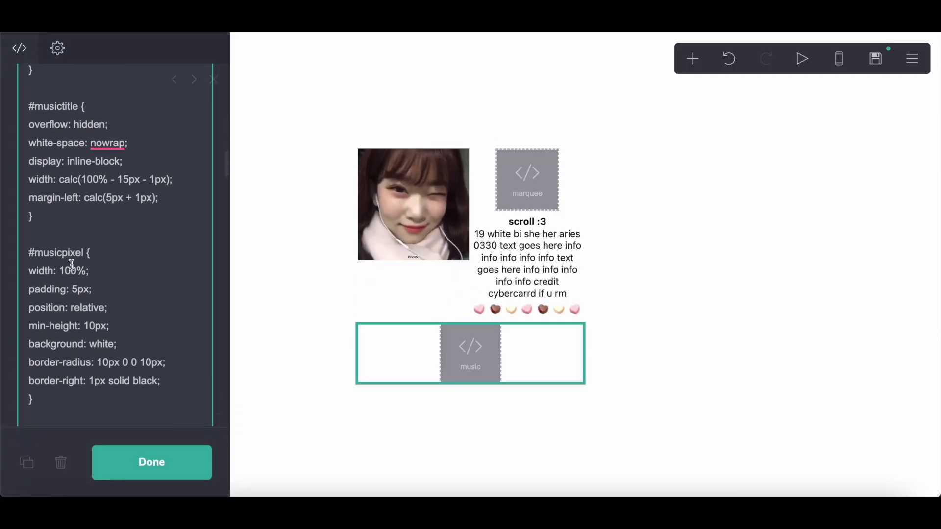
scroll(72, 265, down, 15)
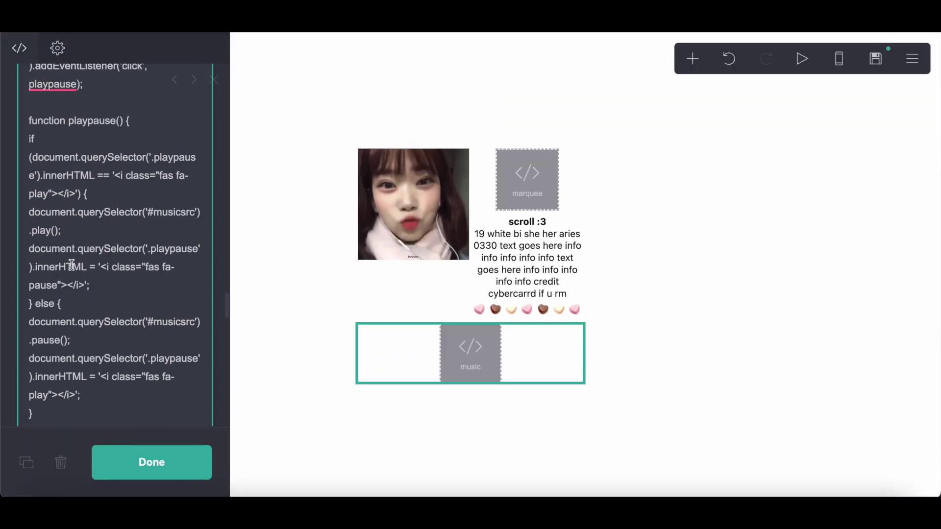
scroll(73, 268, up, 10)
scroll(74, 269, up, 5)
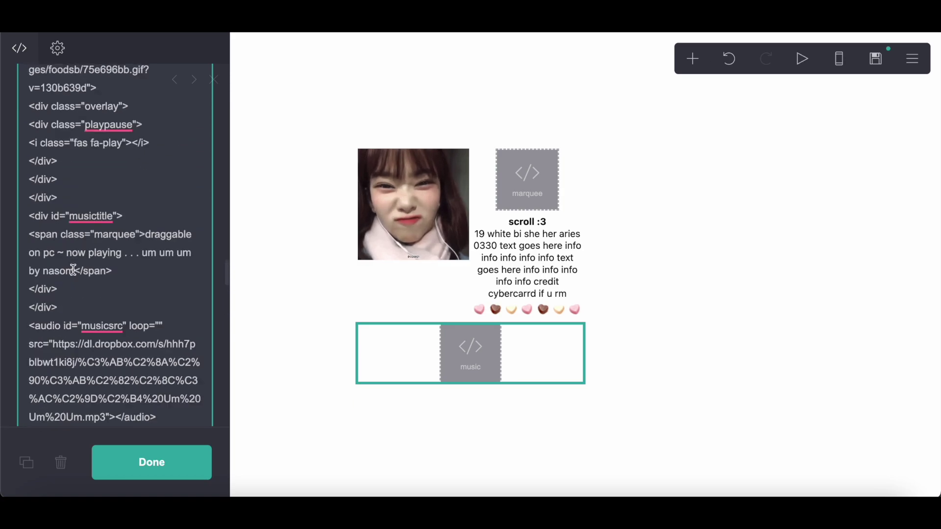
drag(53, 188, 150, 217)
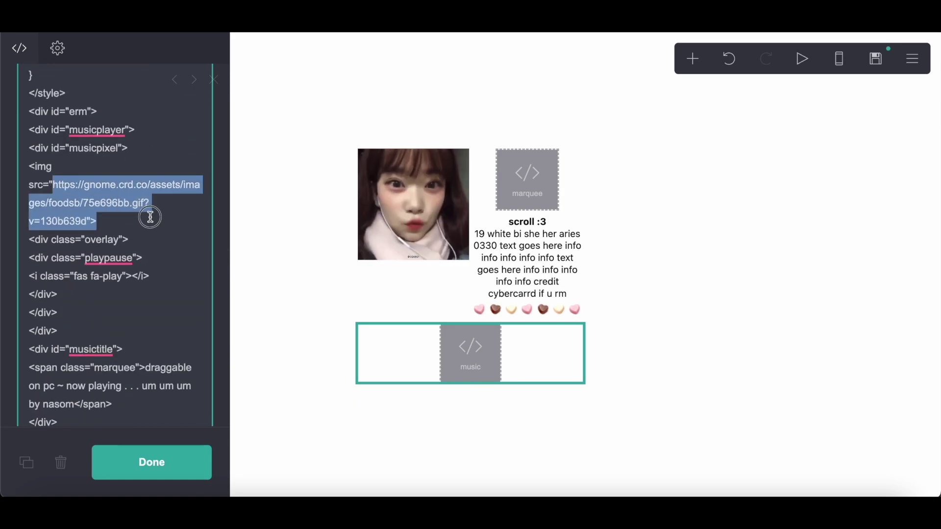
right_click(68, 213)
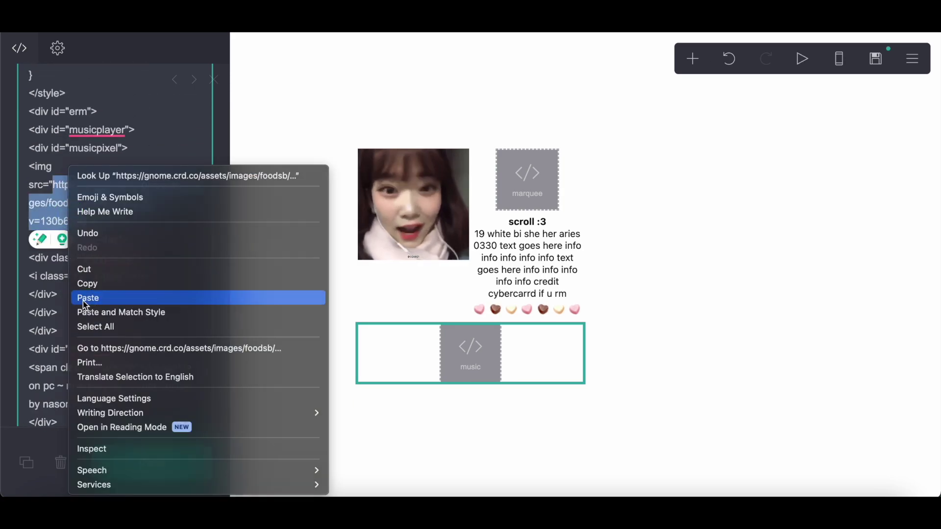
click(83, 301)
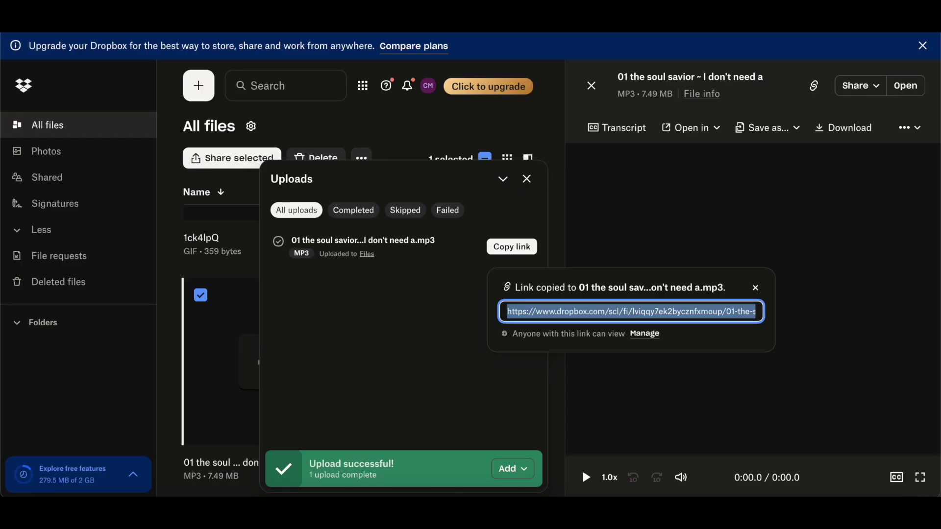
right_click(565, 306)
click(582, 346)
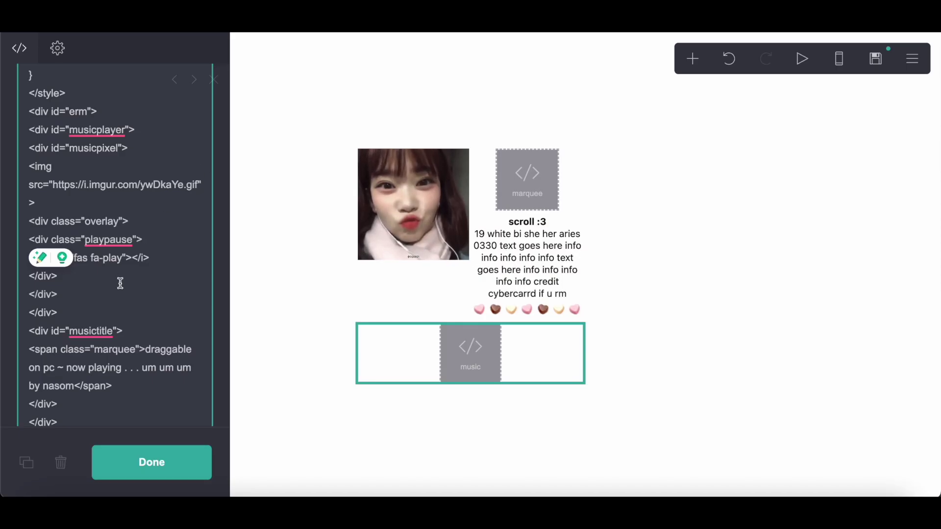
Replace the audio source with the new Dropbox song link, changed to dl.dropbox.
scroll(120, 283, down, 5)
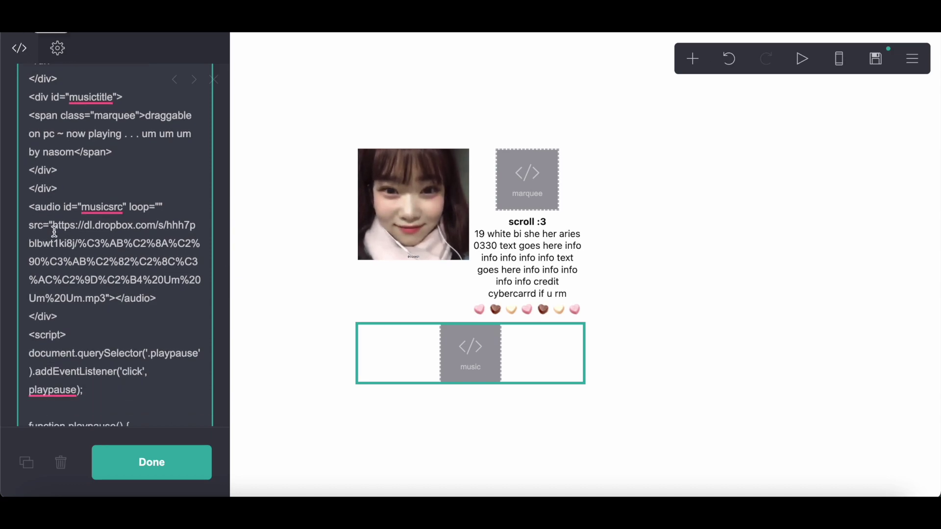
drag(53, 231, 105, 297)
right_click(105, 297)
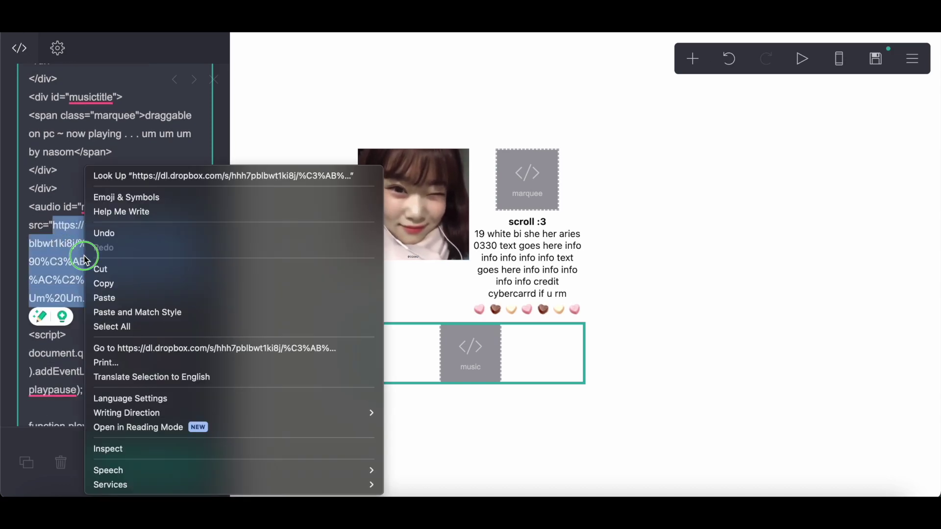
click(107, 299)
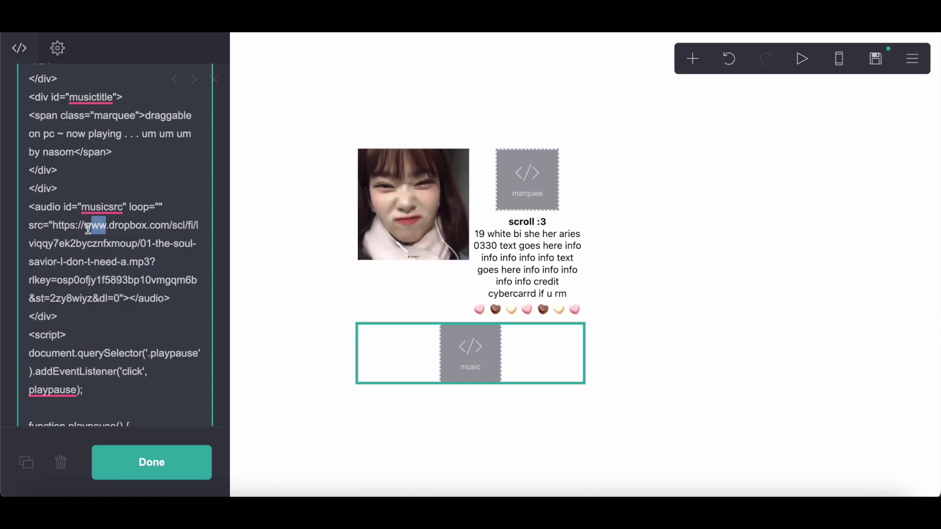
text(dl)
key(BackSpace)
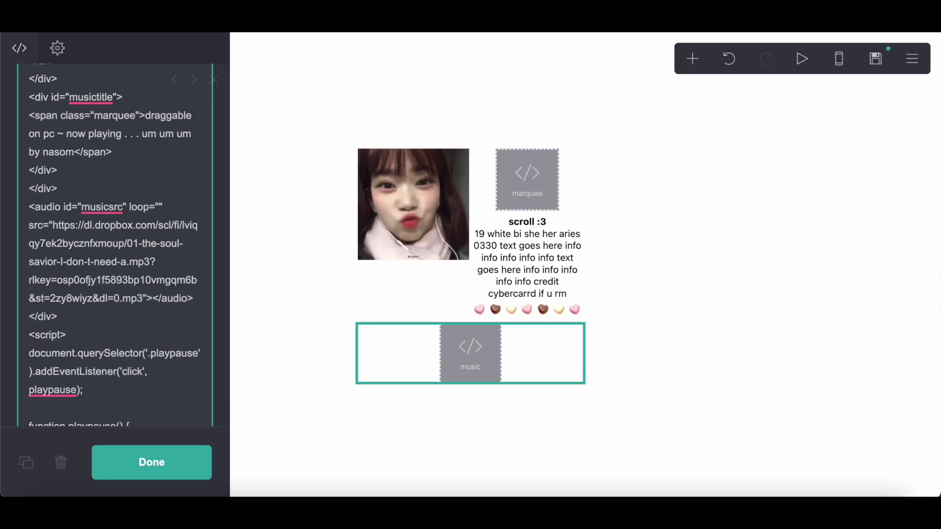
scroll(145, 354, up, 3)
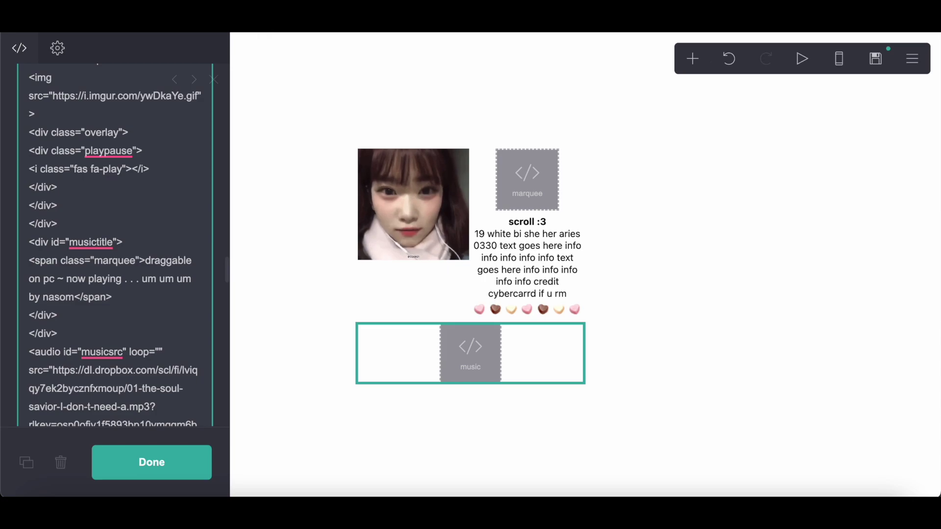
click(528, 260)
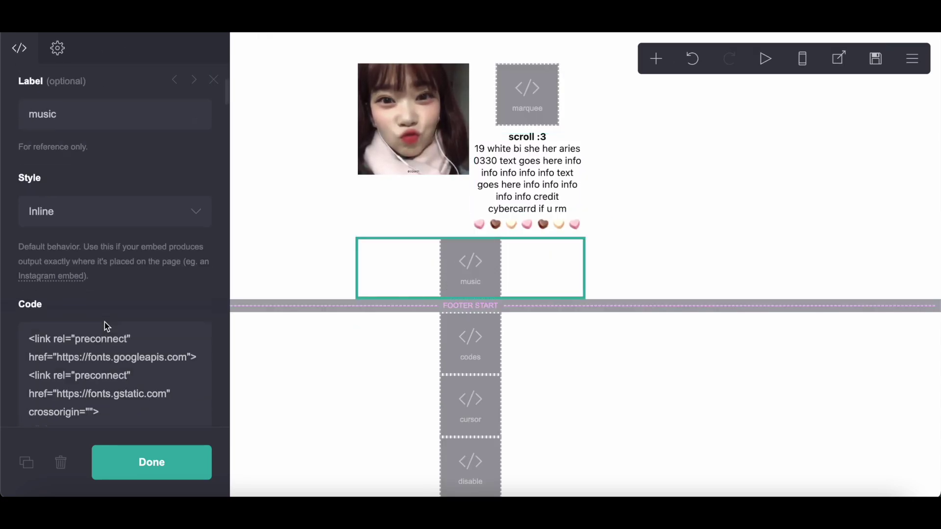
Replace the old marquee title with the soul savior track title.
scroll(104, 322, down, 20)
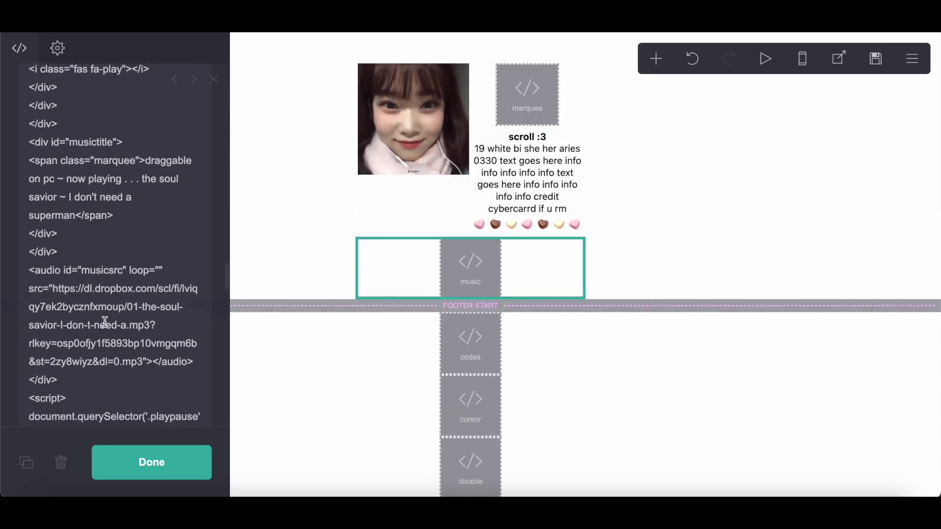
scroll(105, 322, down, 1)
drag(147, 155, 69, 218)
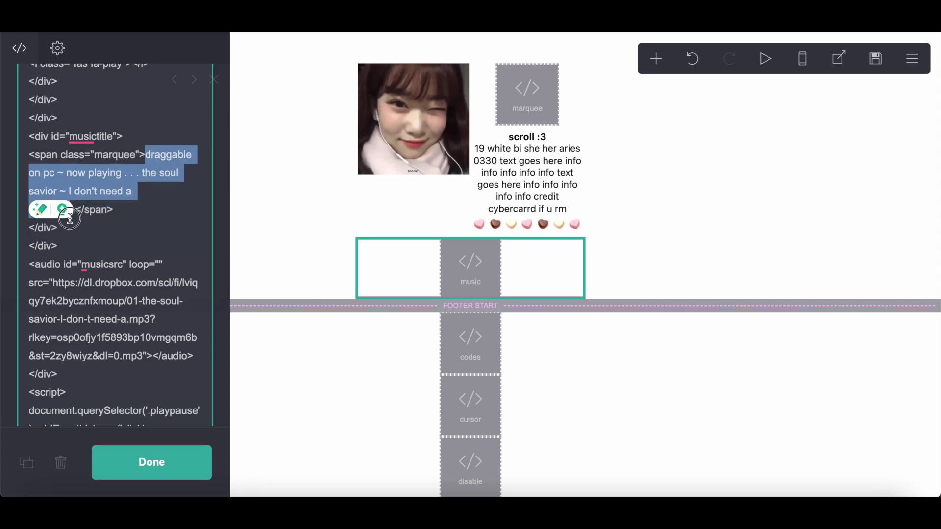
right_click(77, 190)
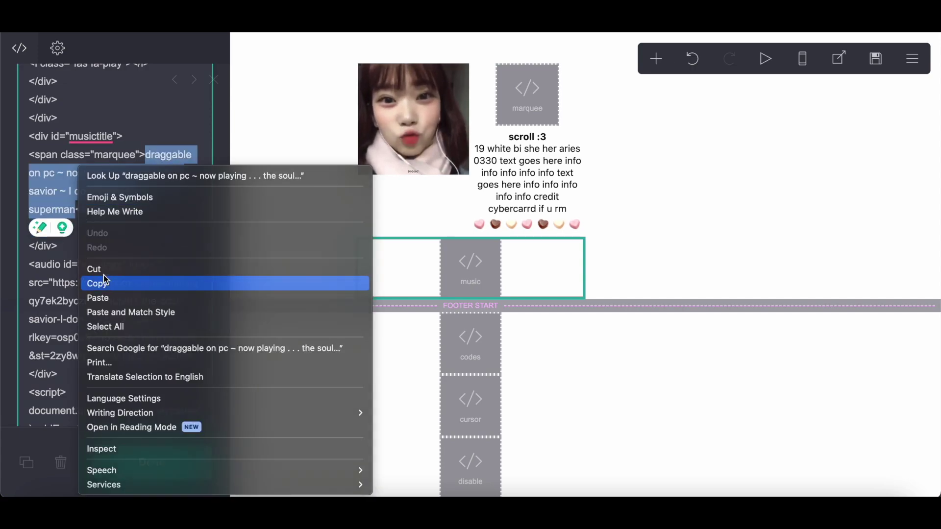
click(104, 275)
key(ctrl+v)
scroll(126, 314, down, 2)
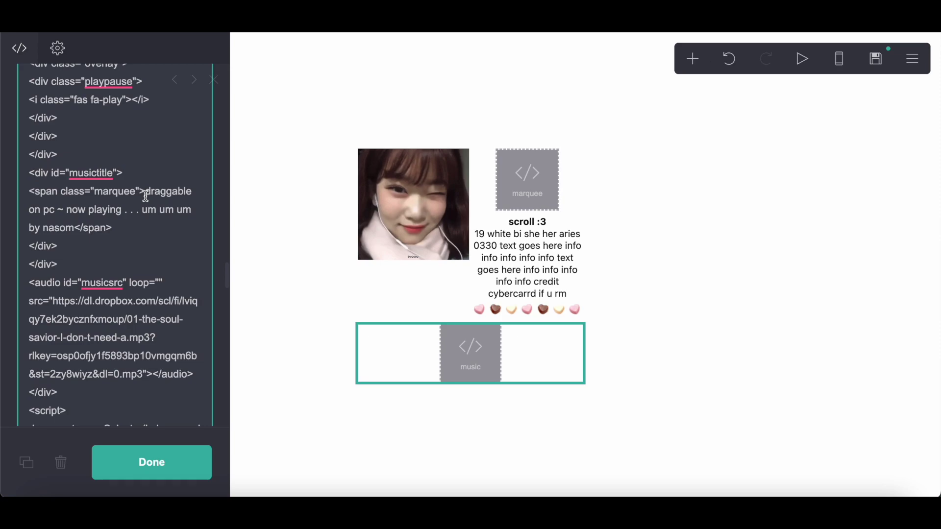
drag(146, 196, 73, 235)
right_click(55, 223)
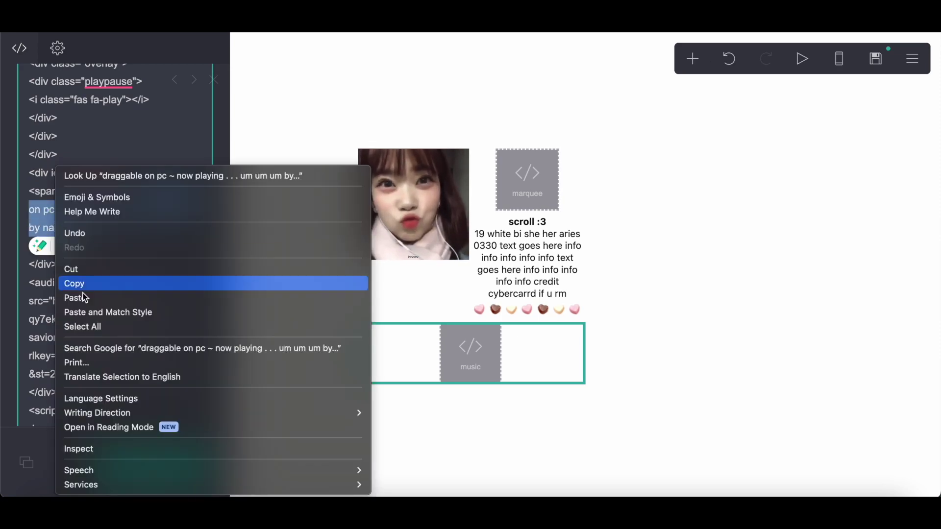
click(85, 298)
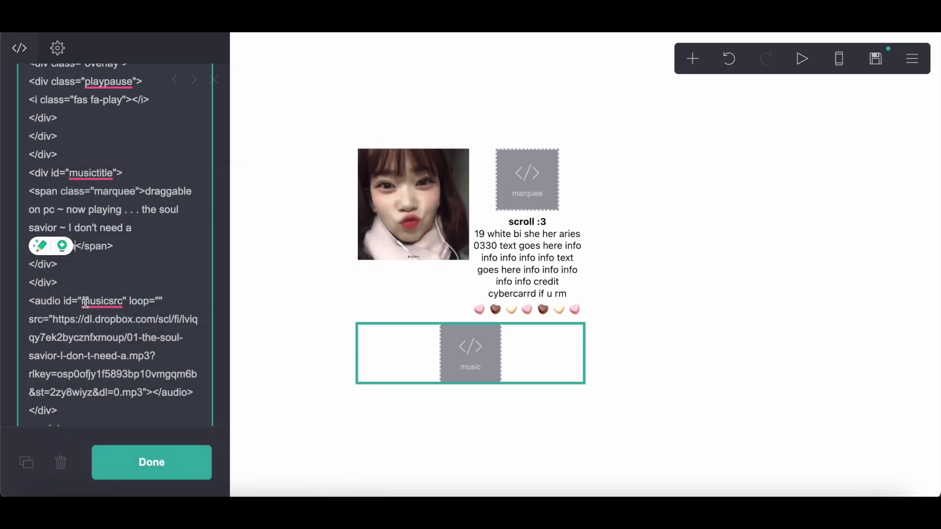
click(693, 58)
Add a Section Break control set as the footer start.
click(633, 359)
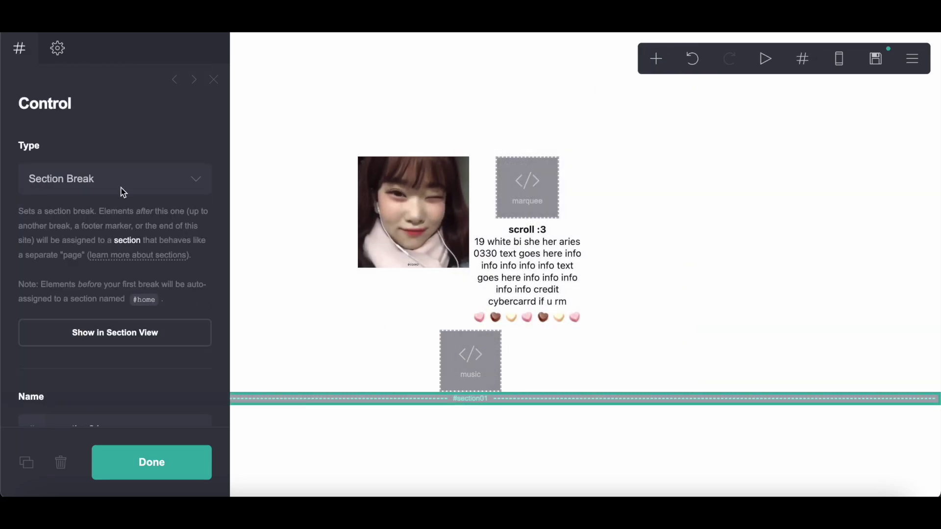
click(115, 190)
click(107, 212)
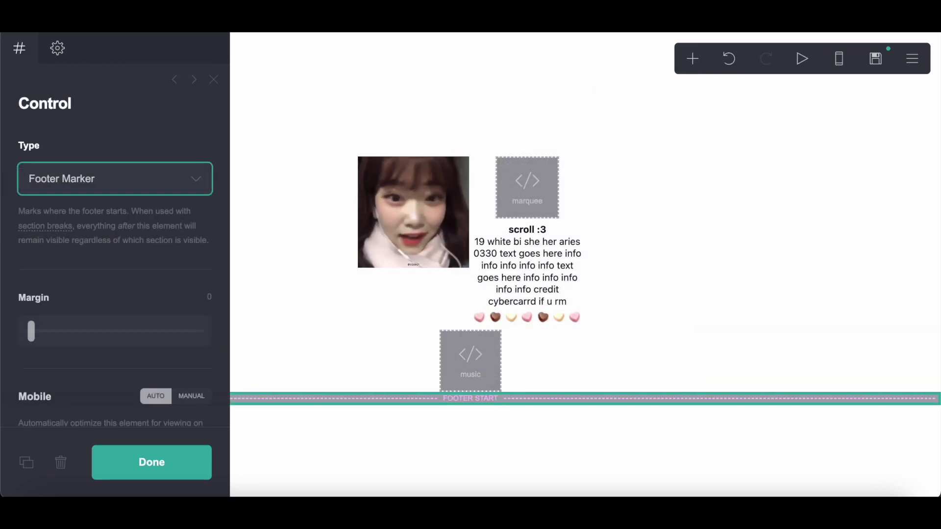
Add an empty code embed labelled 'codes' below FOOTER START.
click(693, 58)
click(637, 309)
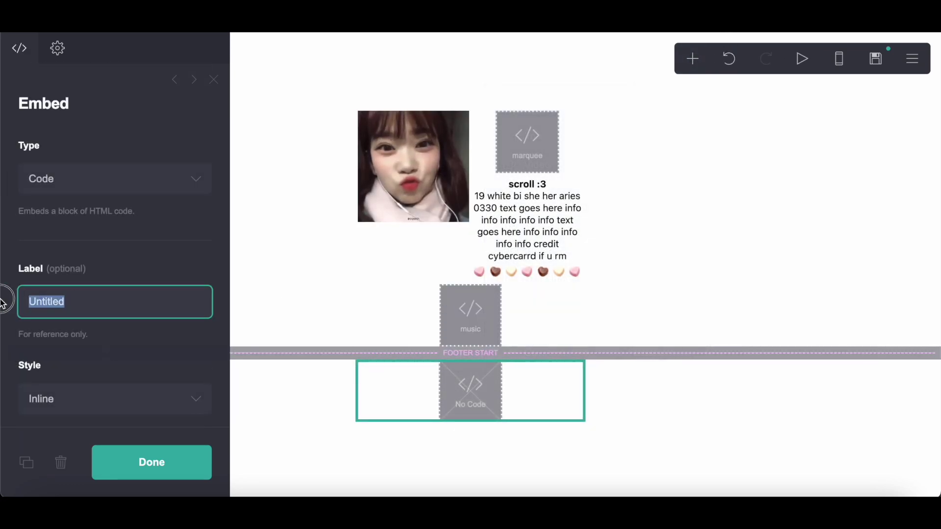
text(codes)
click(129, 279)
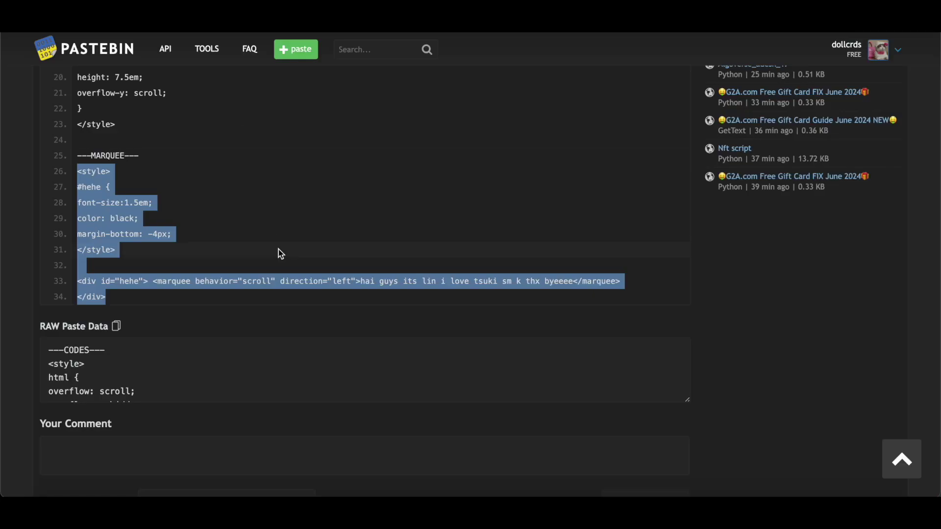
Copy the CODES style rules from Pastebin and paste them into the codes embed.
scroll(281, 253, up, 6)
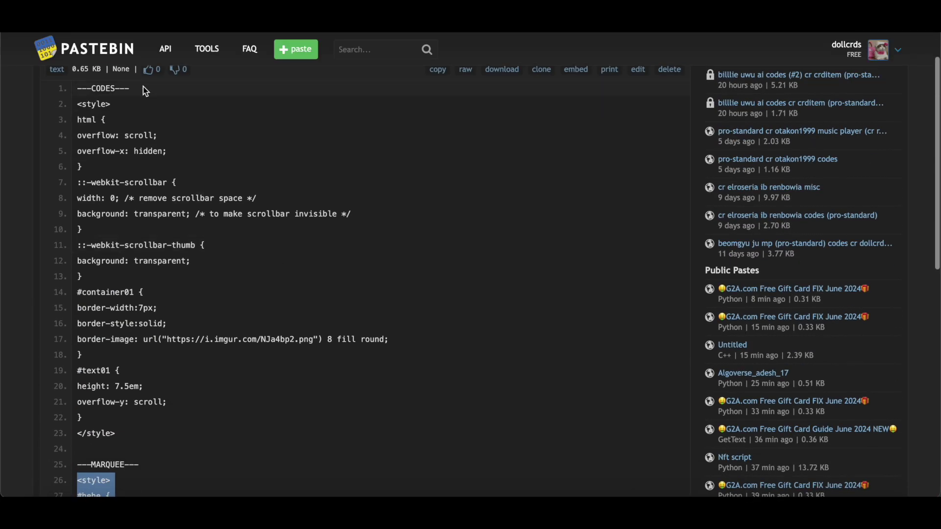
drag(76, 106, 145, 413)
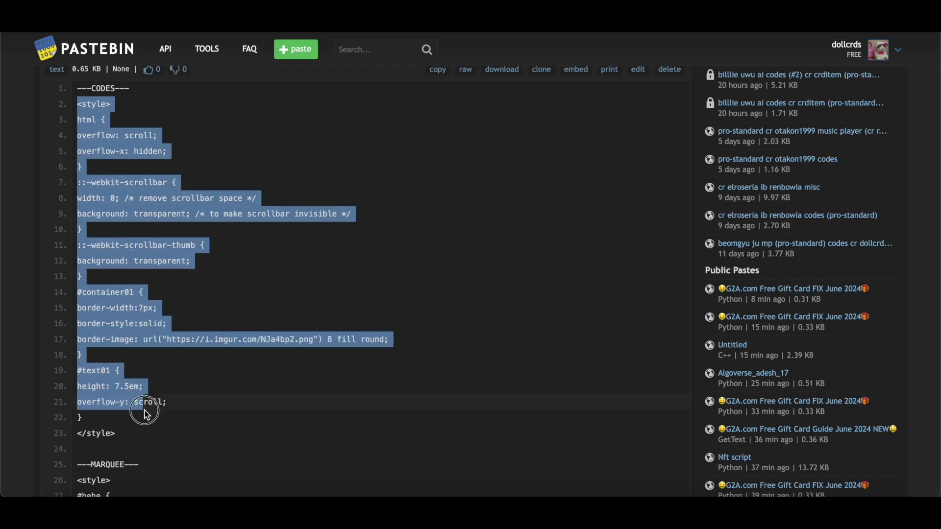
right_click(113, 315)
click(131, 340)
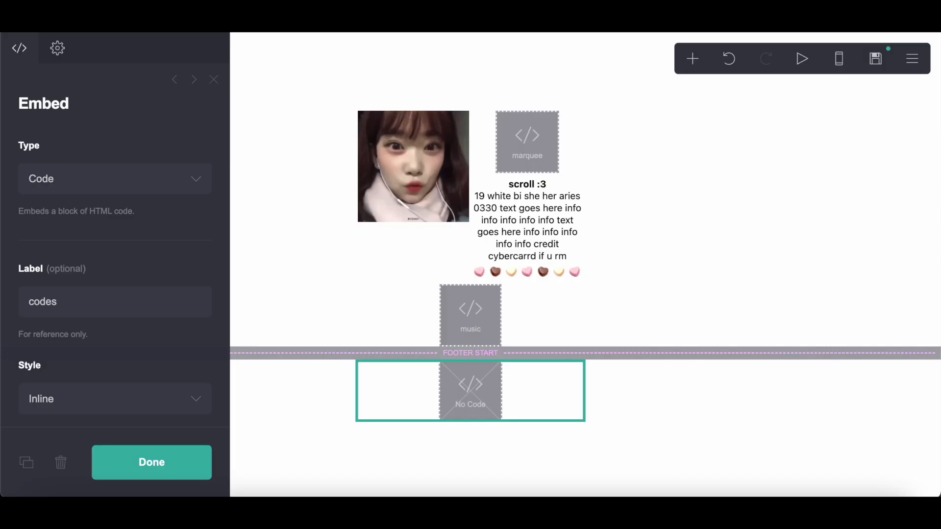
scroll(94, 278, down, 5)
right_click(39, 297)
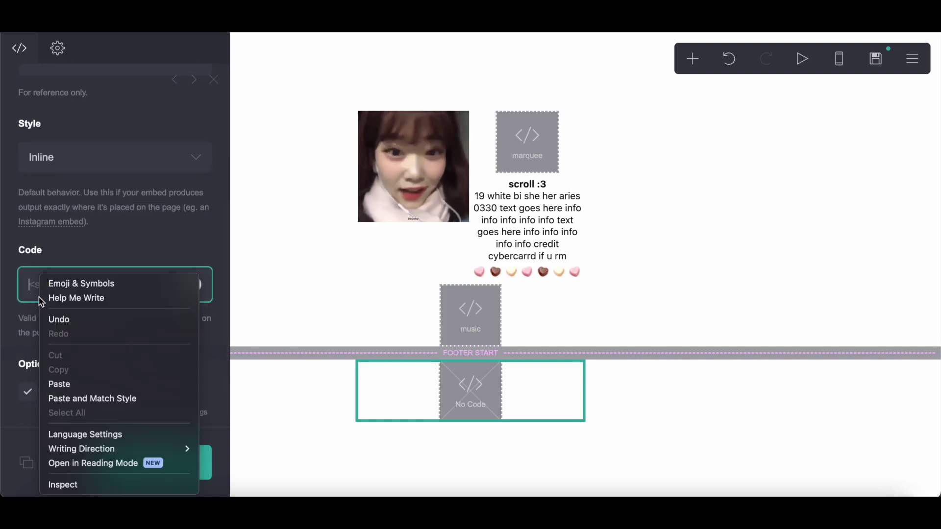
click(59, 385)
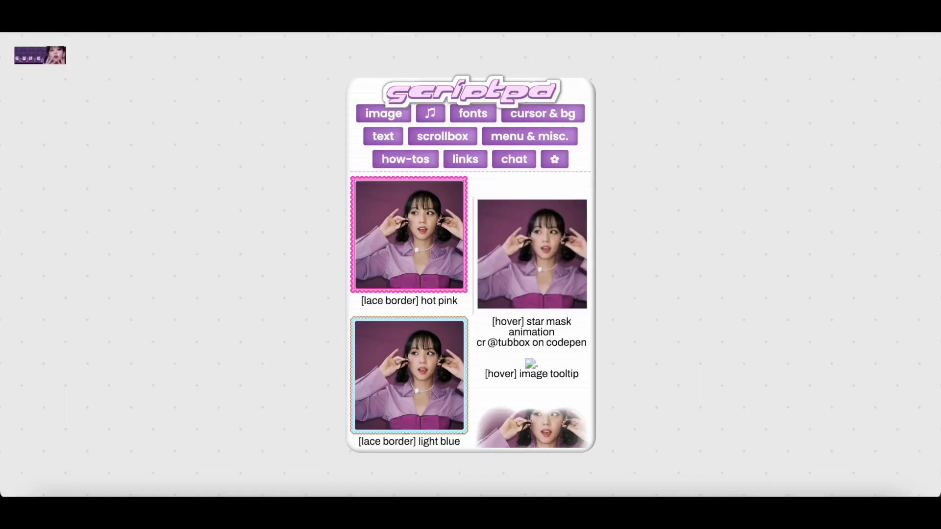
Preview the styled site, then open the 'biscuit border' code page on Pastebin.
mouse_move(523, 265)
scroll(425, 332, down, 12)
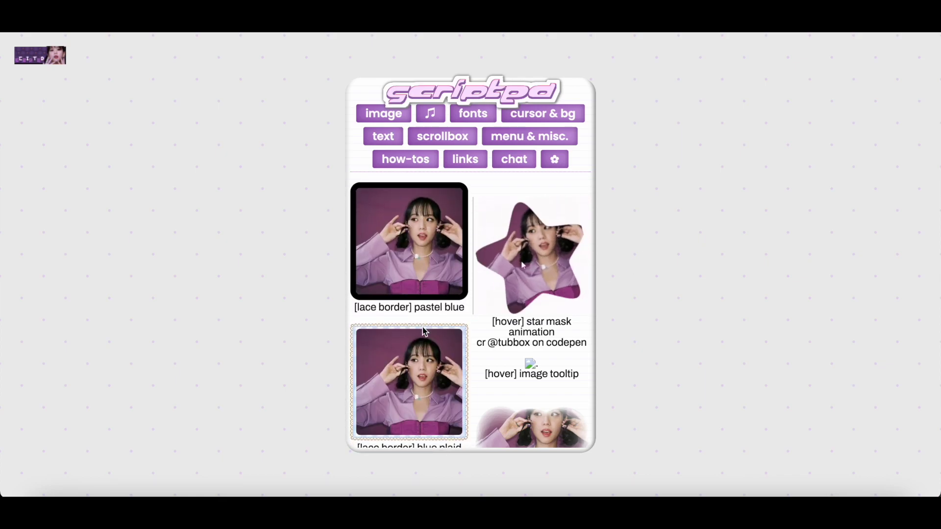
click(405, 342)
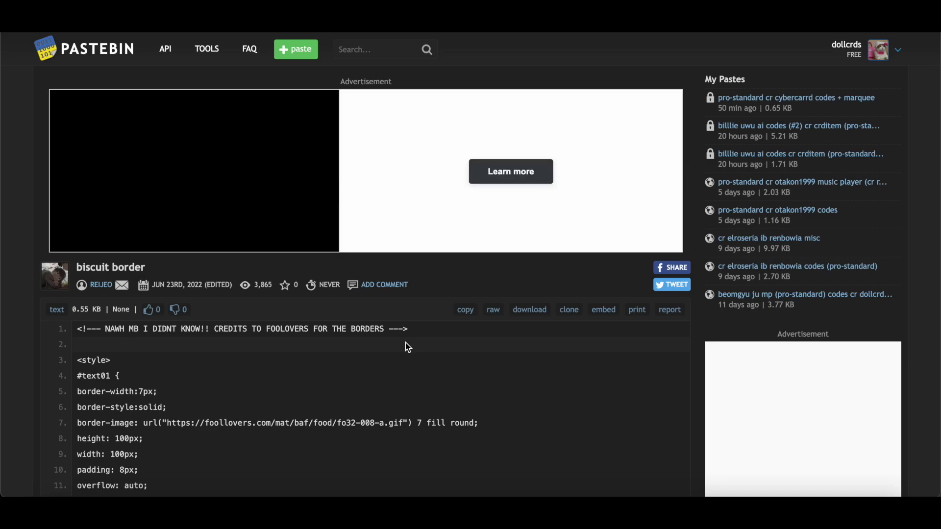
scroll(407, 347, down, 3)
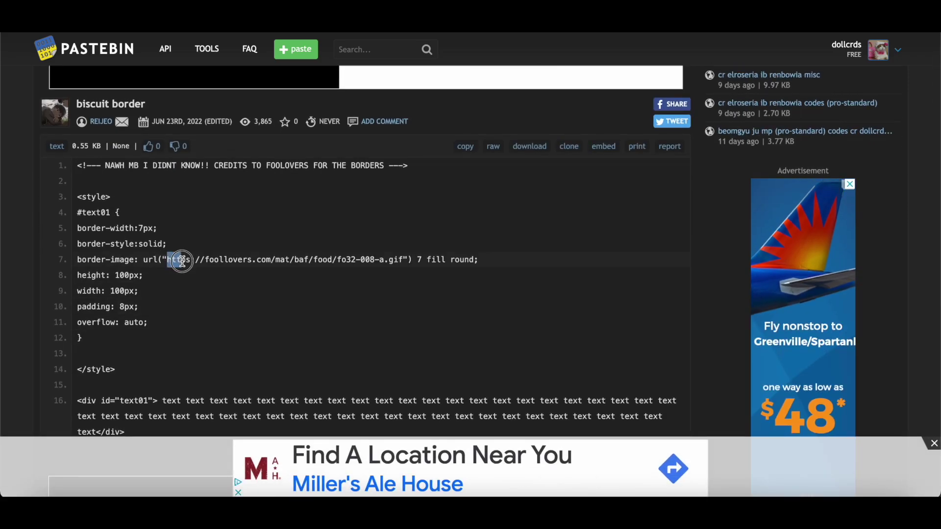
Copy the biscuit border .gif URL from line 7 of the Pastebin code.
drag(182, 261, 405, 264)
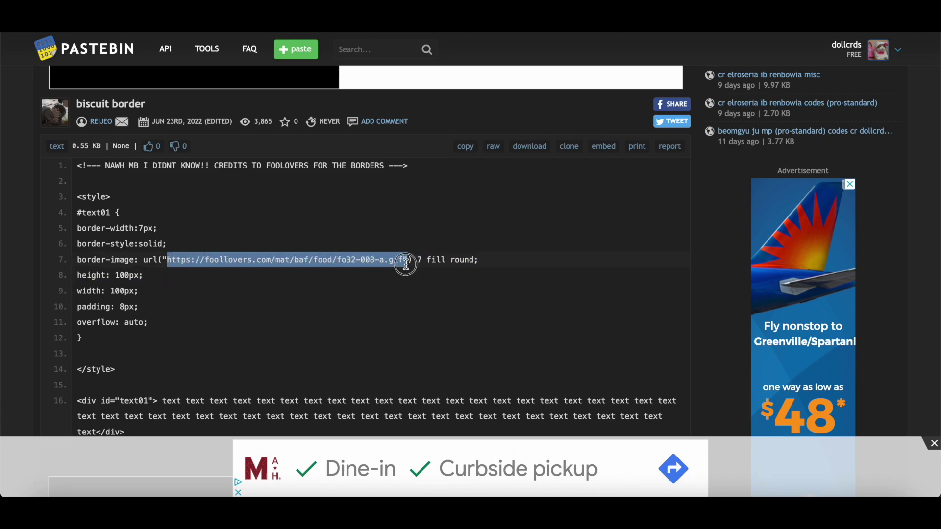
right_click(369, 264)
click(390, 290)
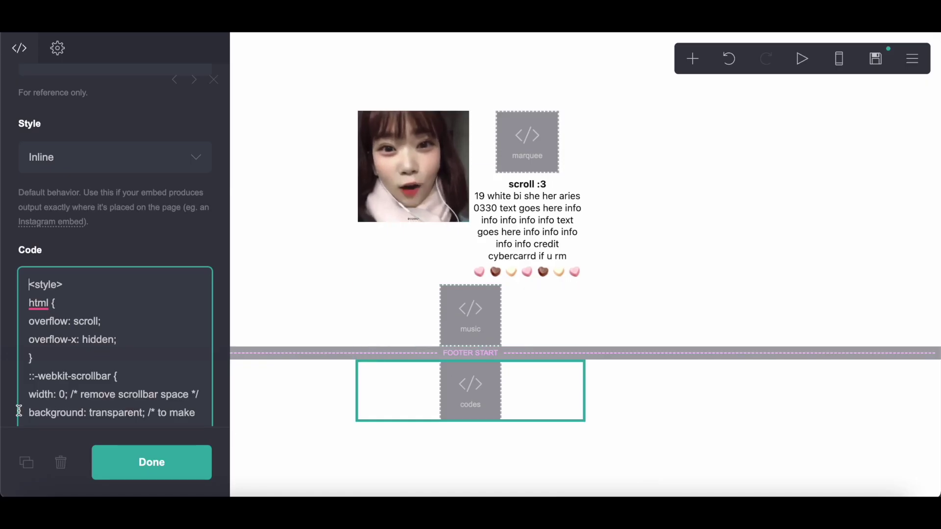
scroll(19, 411, down, 10)
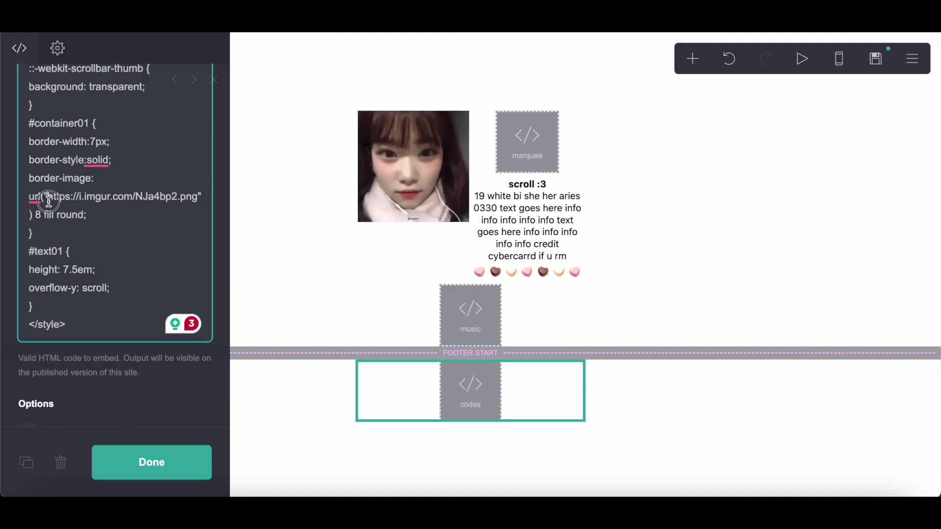
Select the imgur border-image URL, then add a new code embed labelled 'cursor'.
drag(49, 202, 192, 202)
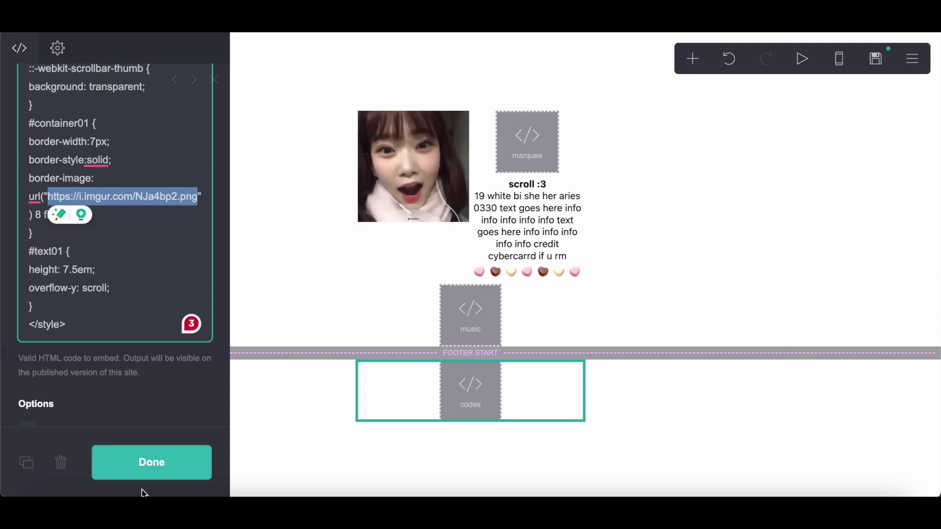
click(696, 61)
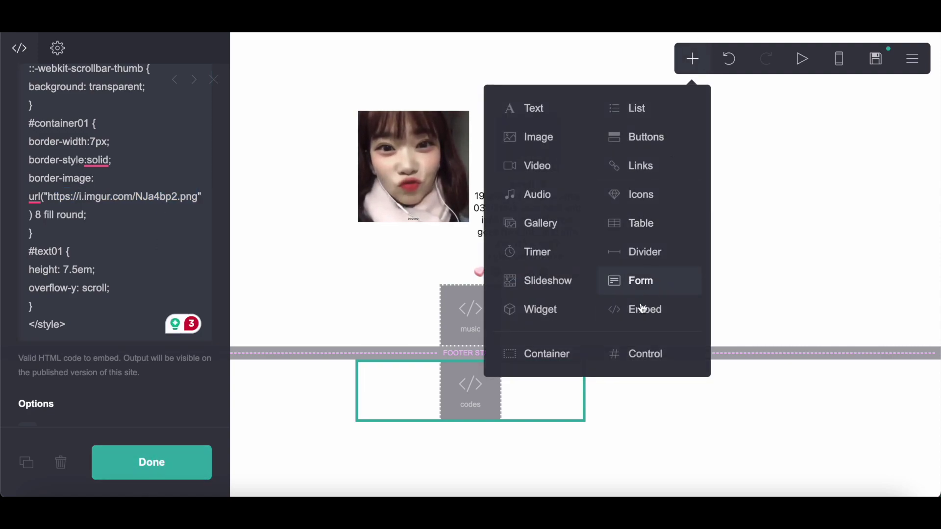
click(640, 311)
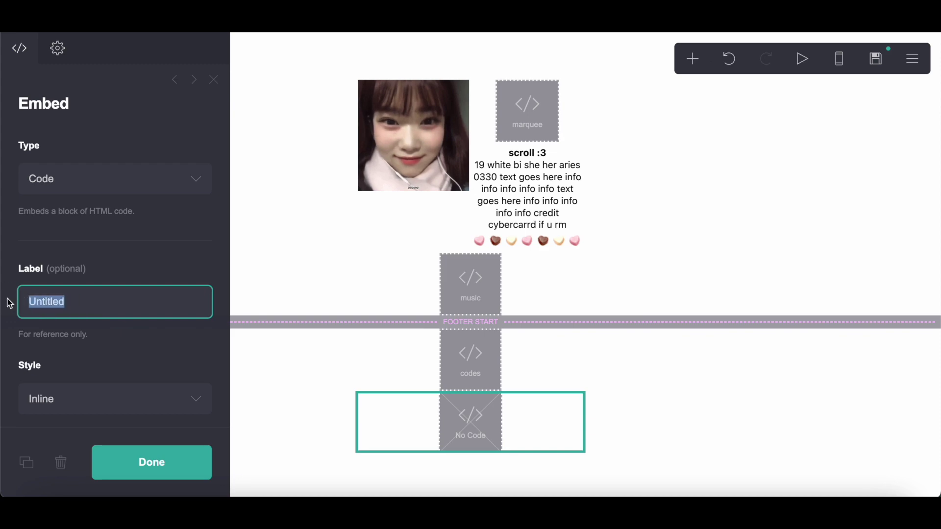
text(cursor)
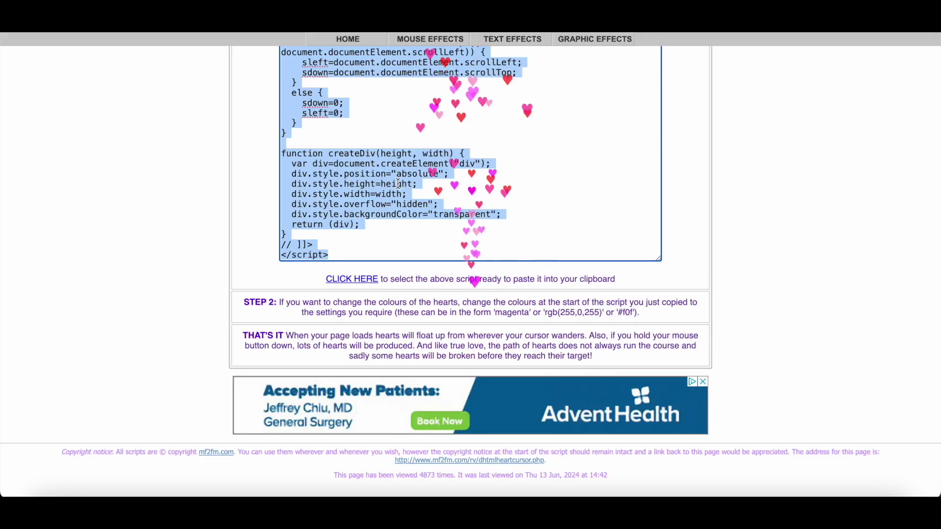
Copy the mf2fm falling-hearts script and paste it into the cursor embed.
right_click(398, 167)
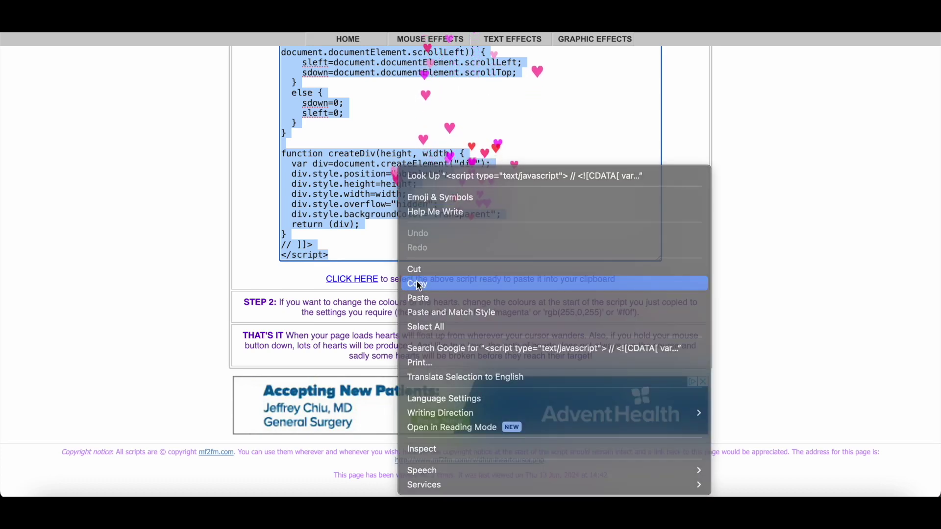
click(419, 285)
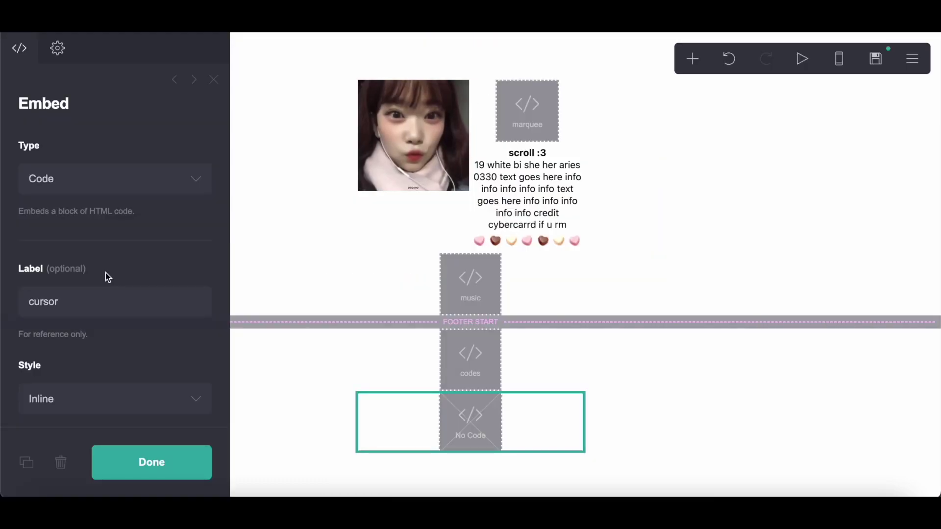
scroll(108, 277, down, 5)
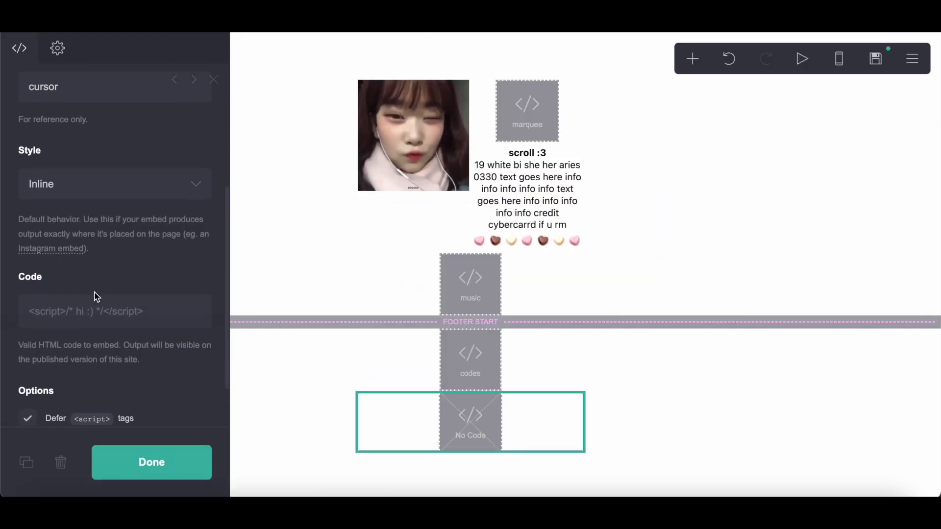
right_click(81, 309)
click(103, 384)
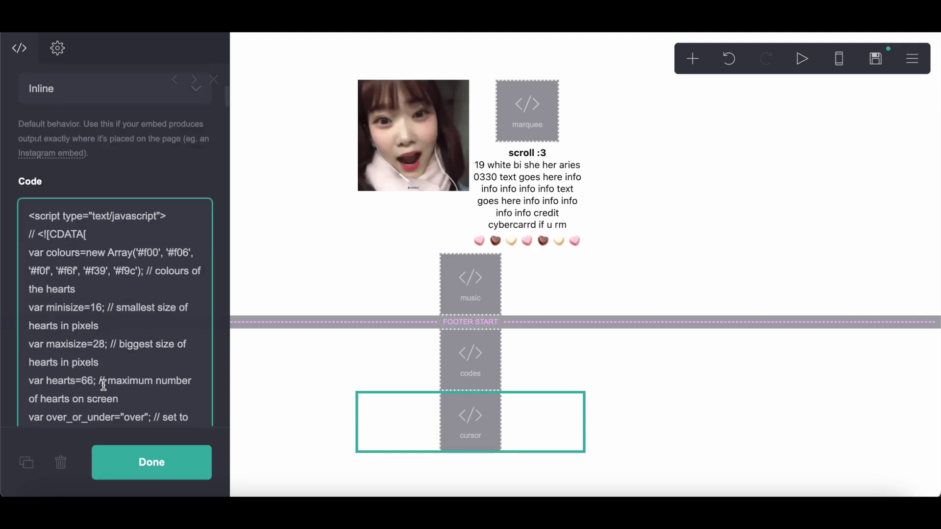
Replace the script's default heart colours with #88462d, #fab9be and #eec1aa.
scroll(44, 239, down, 2)
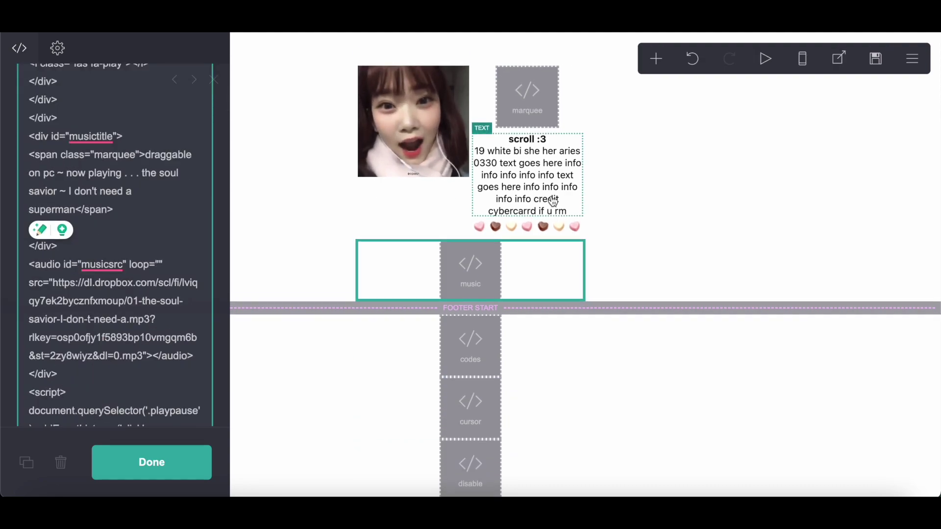
scroll(539, 235, down, 1)
drag(524, 250, 482, 394)
click(482, 393)
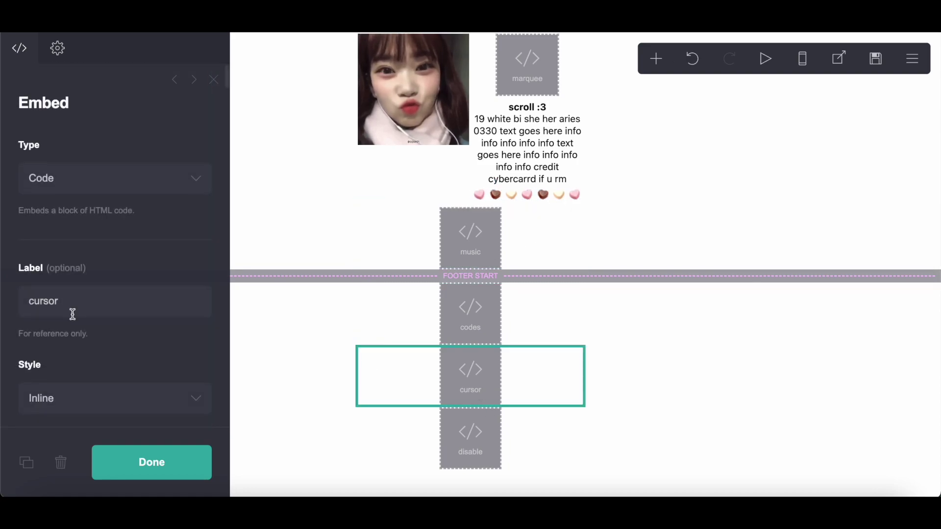
scroll(72, 311, down, 5)
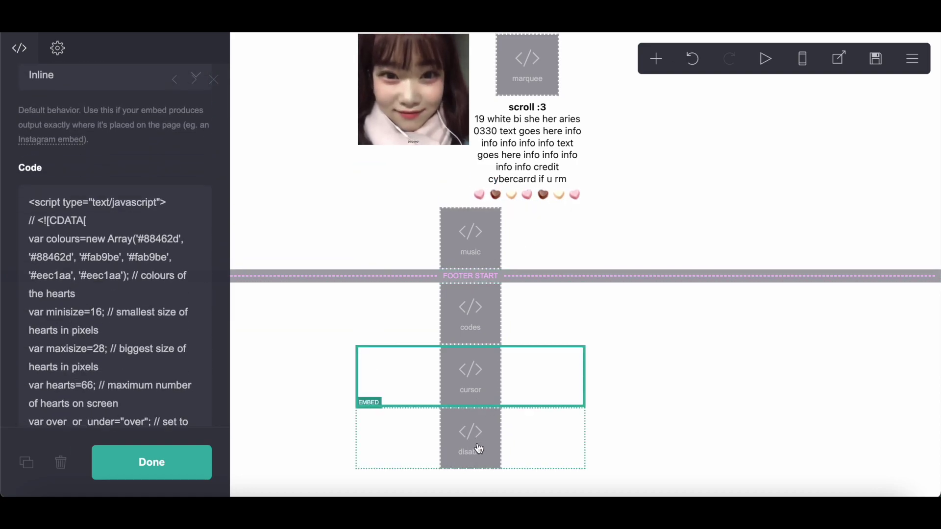
drag(141, 246, 123, 284)
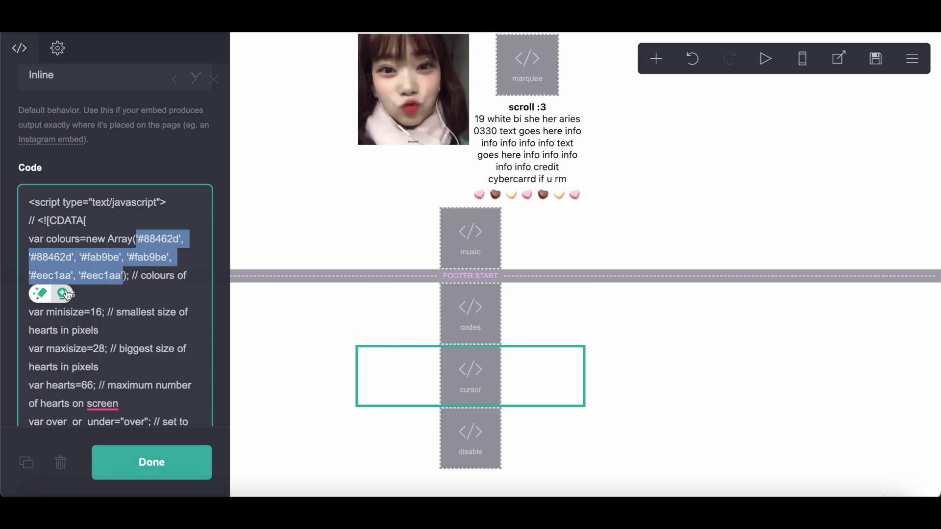
right_click(80, 271)
click(98, 282)
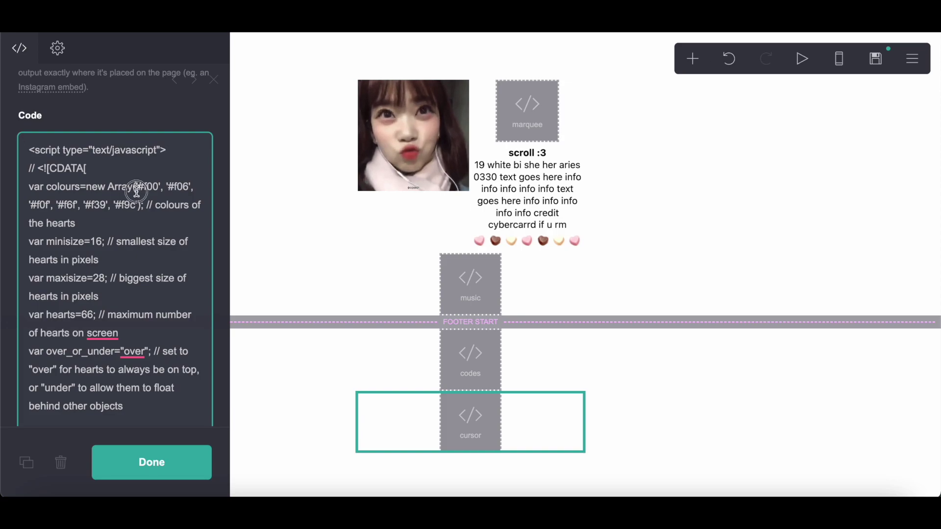
drag(137, 192, 136, 212)
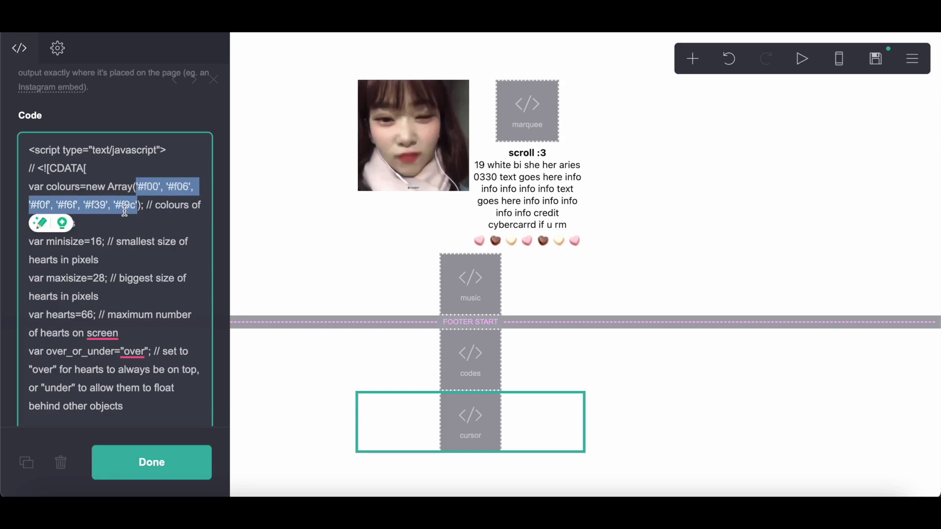
right_click(124, 211)
click(140, 298)
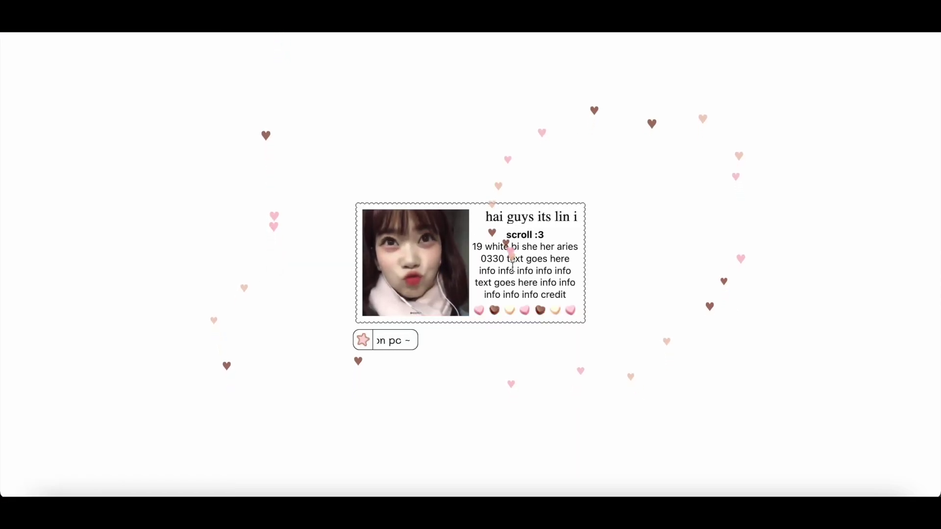
scroll(513, 267, up, 1)
click(409, 342)
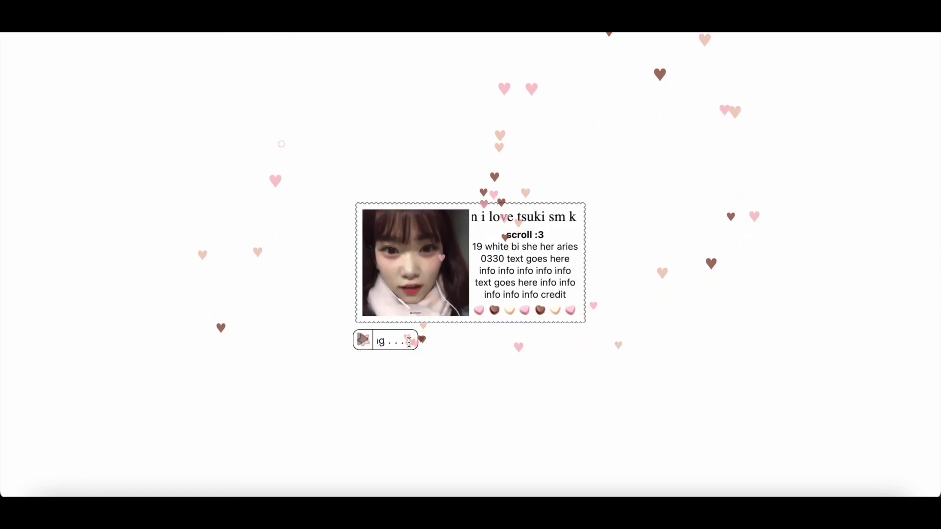
drag(409, 342, 559, 346)
scroll(527, 264, down, 1)
scroll(527, 264, up, 1)
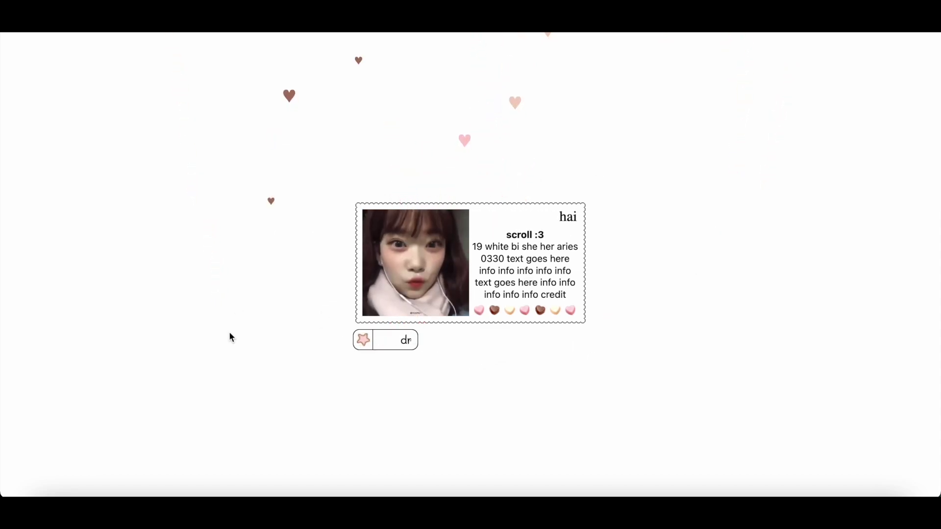